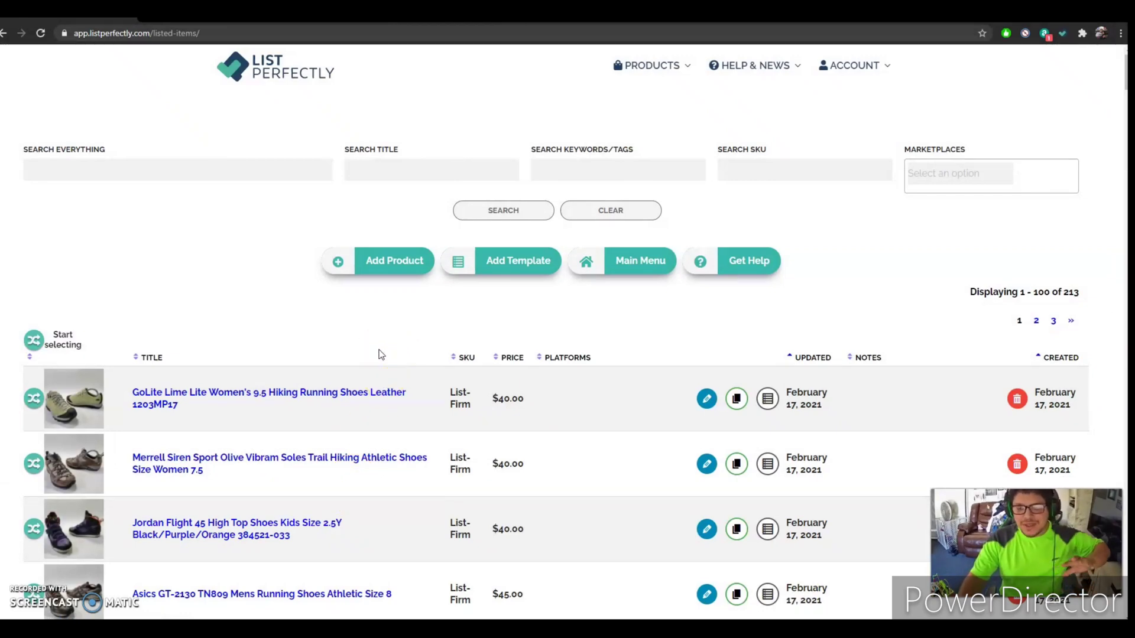
- Scroll the listed items and highlight the marketplaces the Nike Free is posted on
scroll(393, 324, "down", 1)
scroll(392, 324, "down", 2)
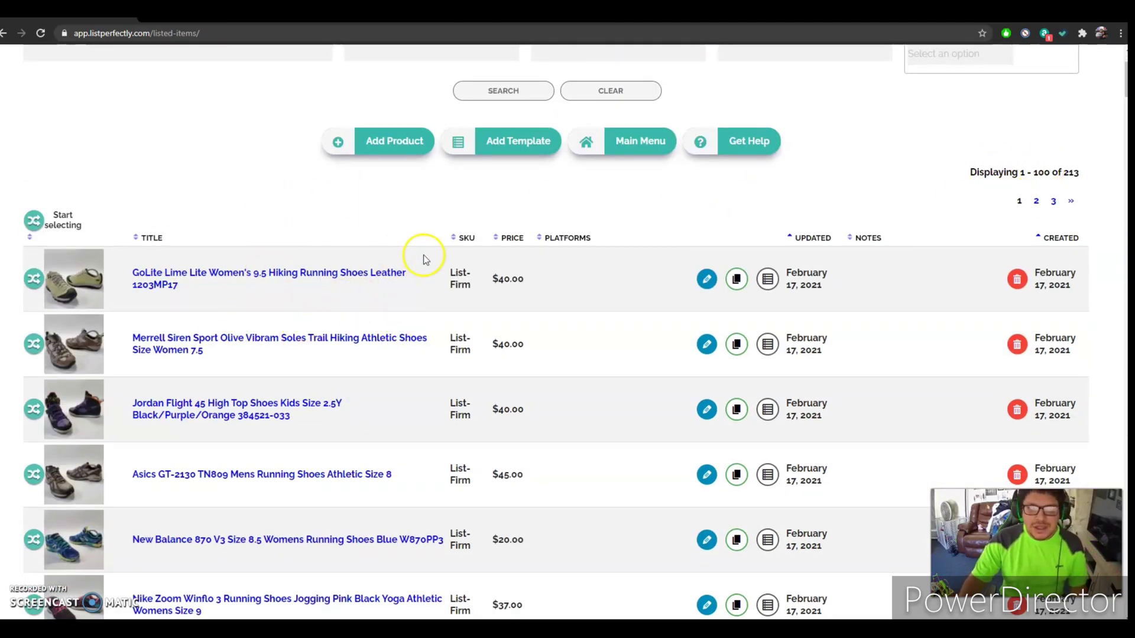
scroll(290, 311, "down", 15)
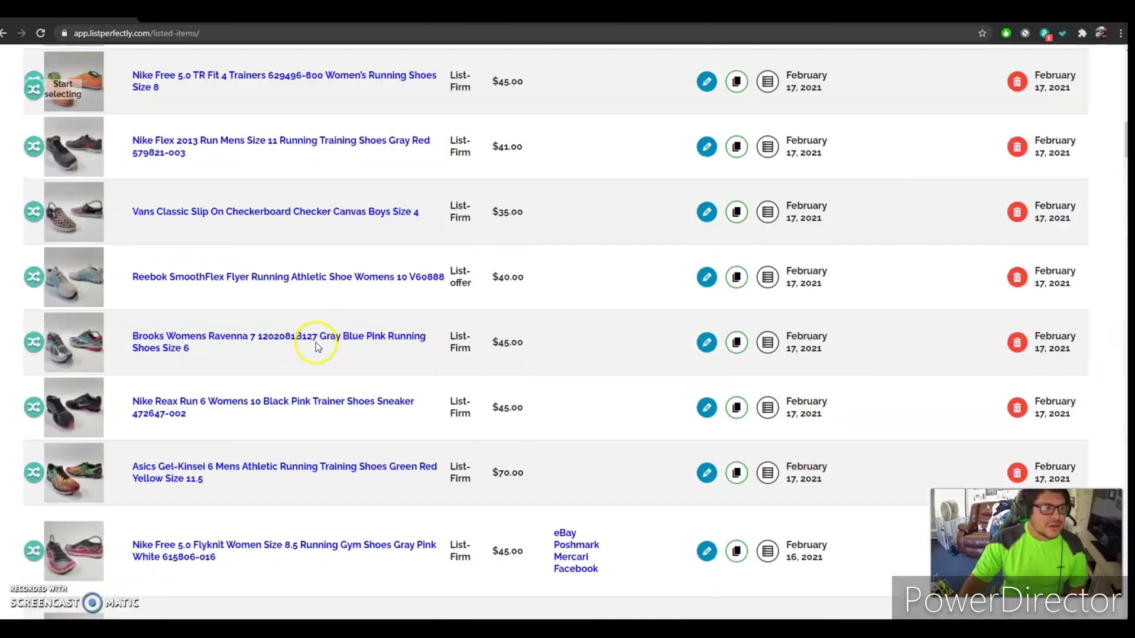
scroll(315, 346, "up", 2)
scroll(313, 350, "down", 8)
scroll(313, 351, "up", 8)
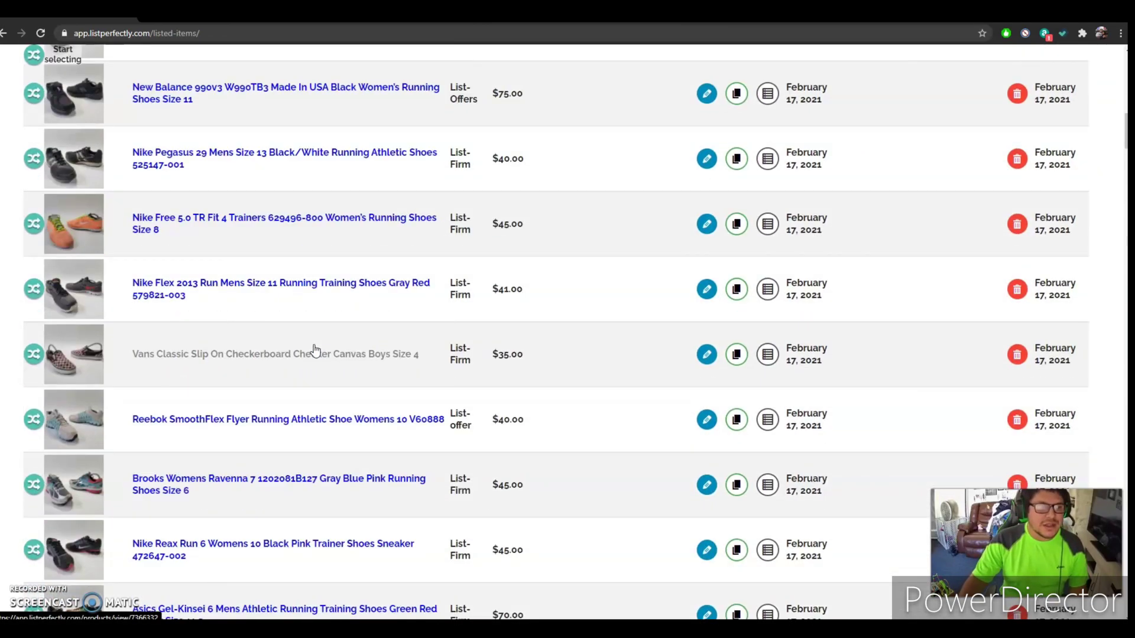
scroll(638, 362, "down", 6)
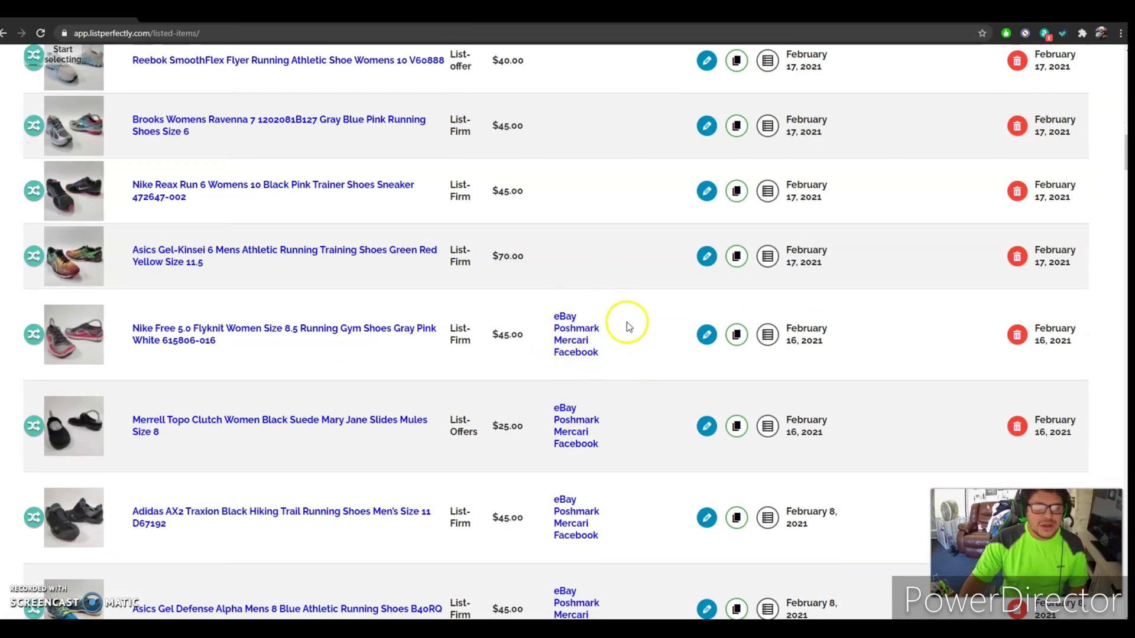
left_click_drag(554, 324, 576, 359)
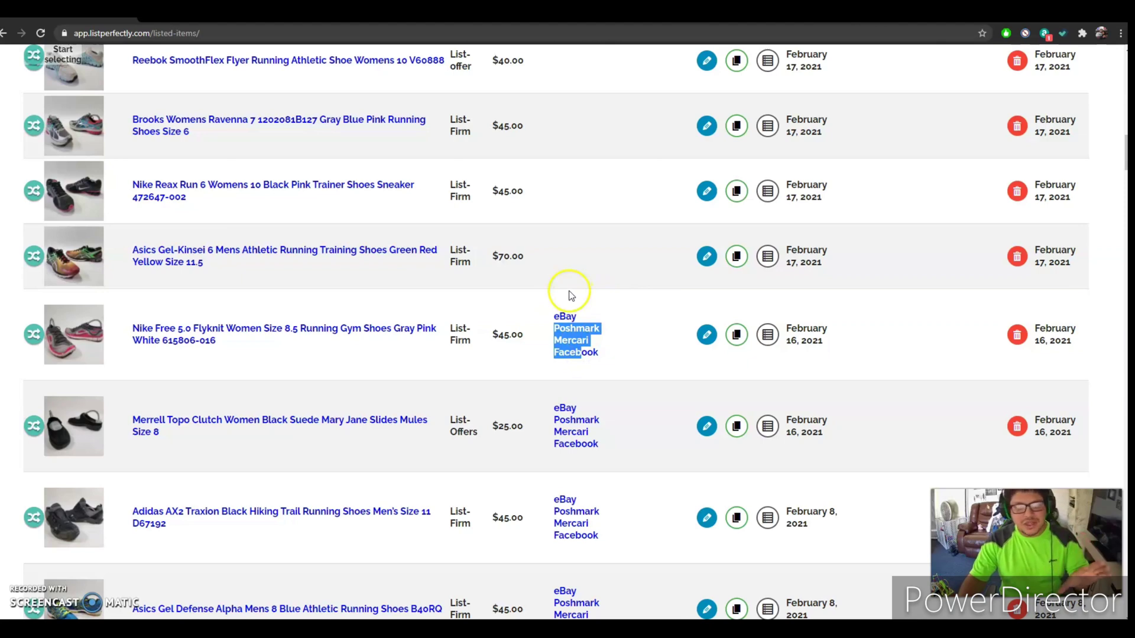
left_click(561, 286)
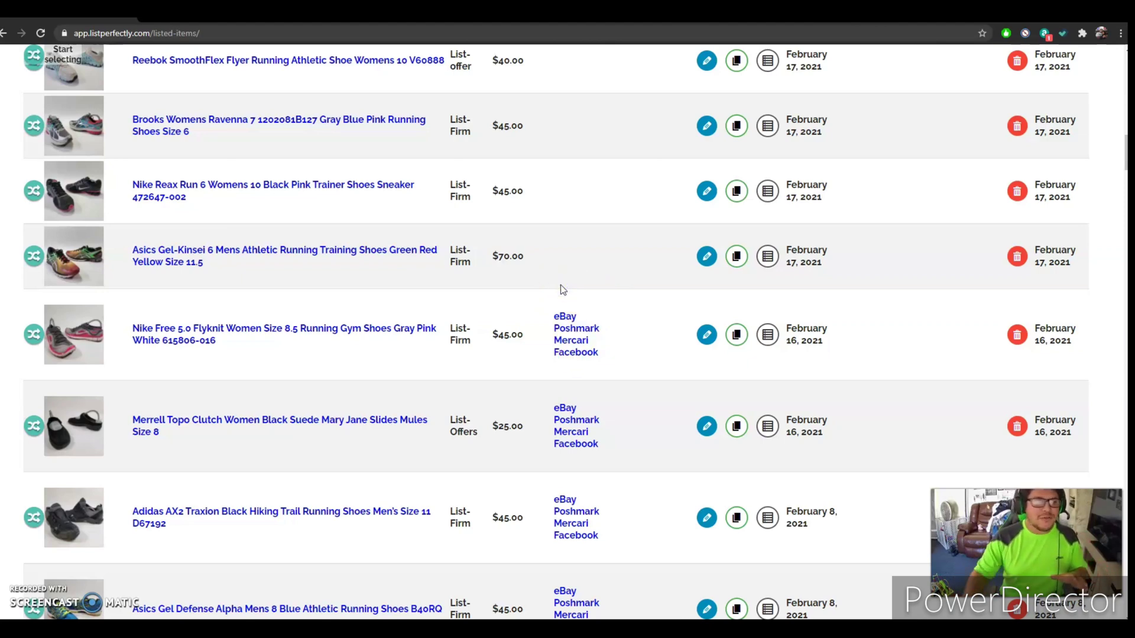
left_click_drag(560, 286, 111, 233)
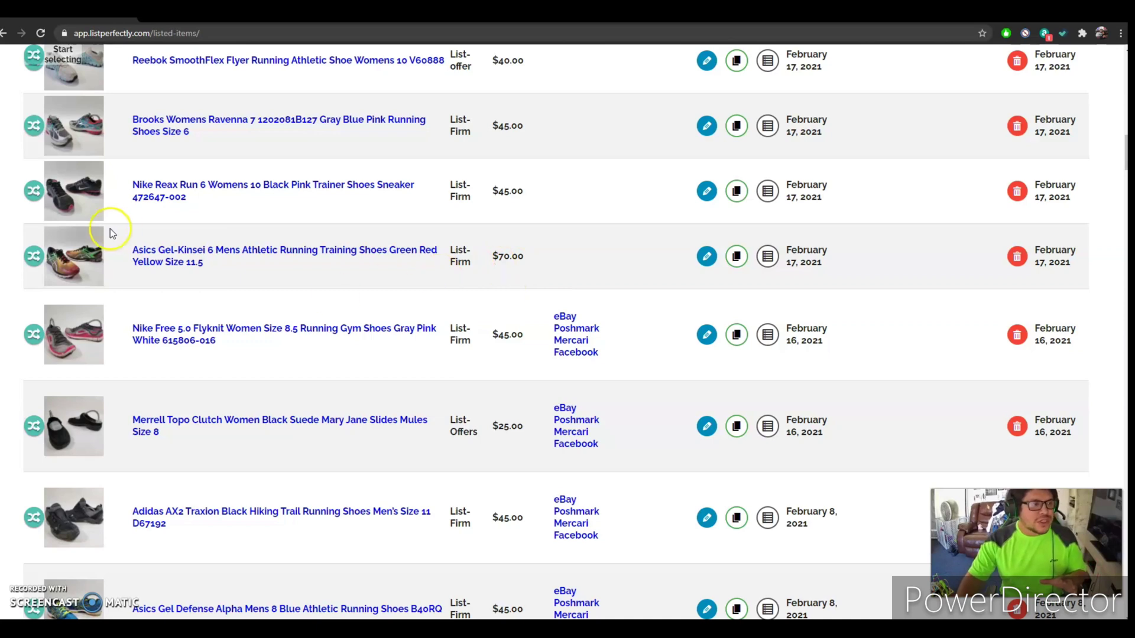
- Copy the Asics Gel-Kinsei listing to Facebook, eBay, Mercari and Poshmark
left_click(33, 259)
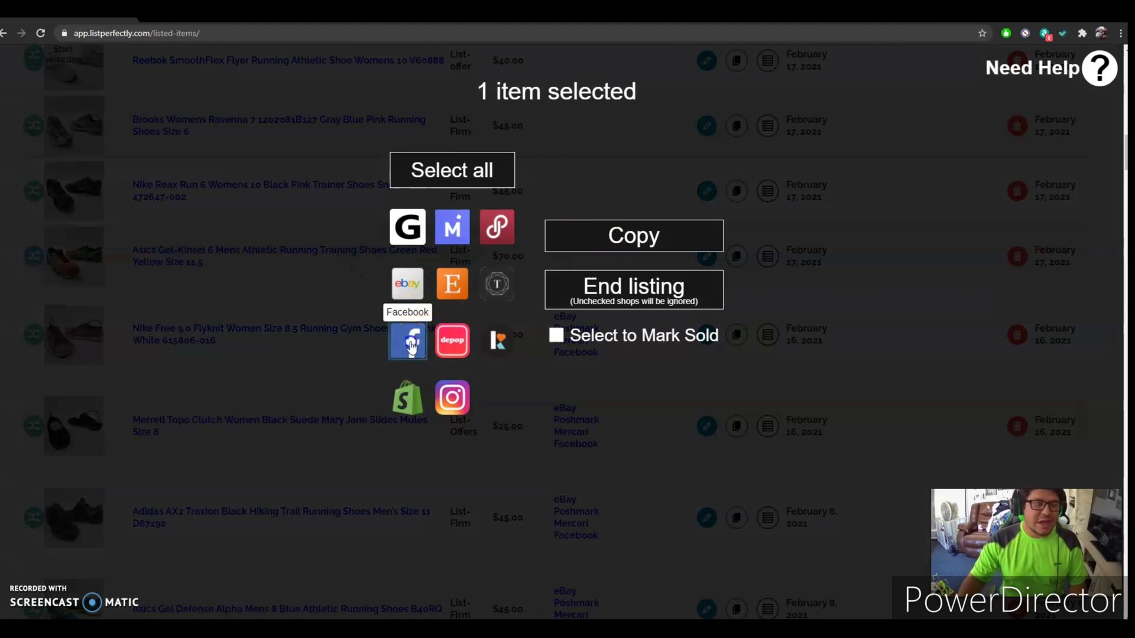
left_click(412, 346)
left_click(408, 284)
left_click(452, 227)
left_click(496, 226)
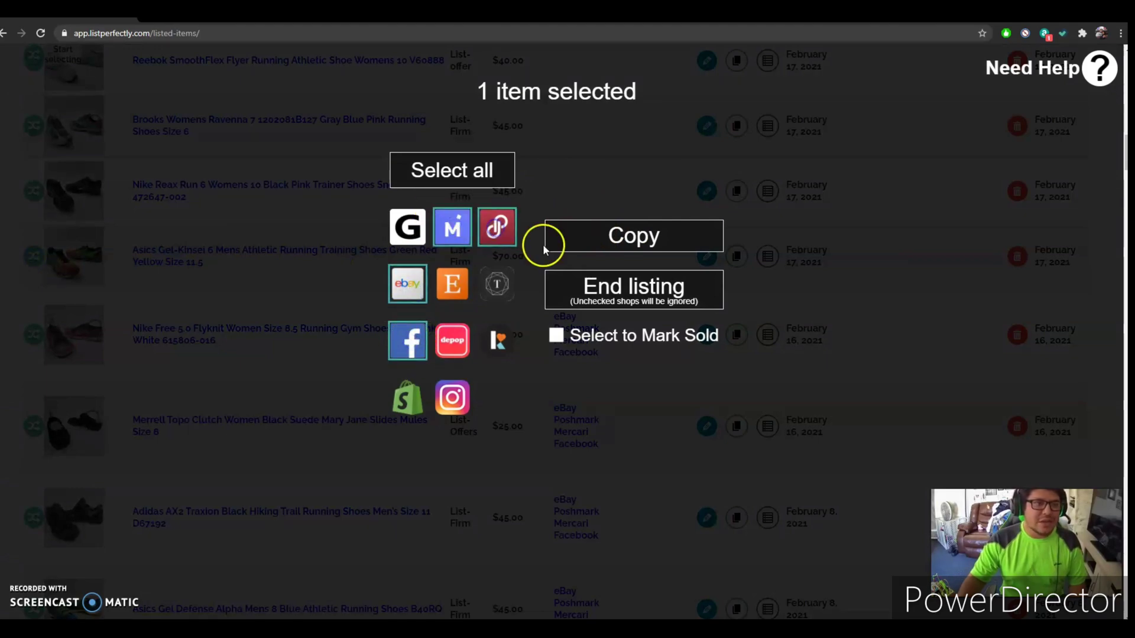
left_click(630, 239)
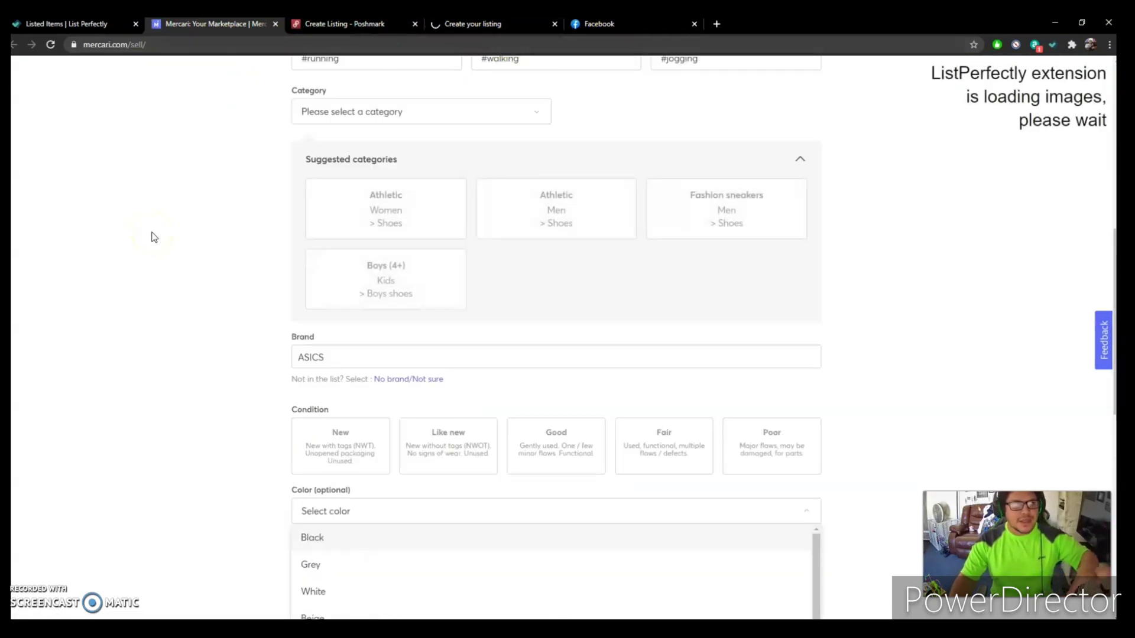
- Open the Asics product page and highlight its $70.00 price, MultiColor colour, keywords and UPC
left_click(62, 29)
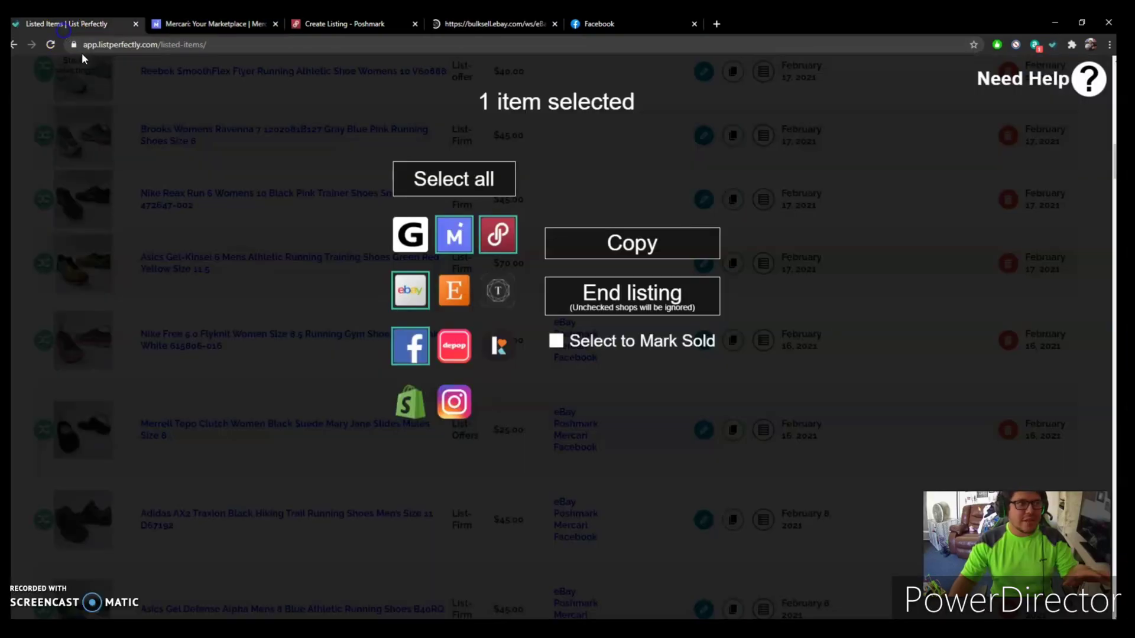
left_click(298, 388)
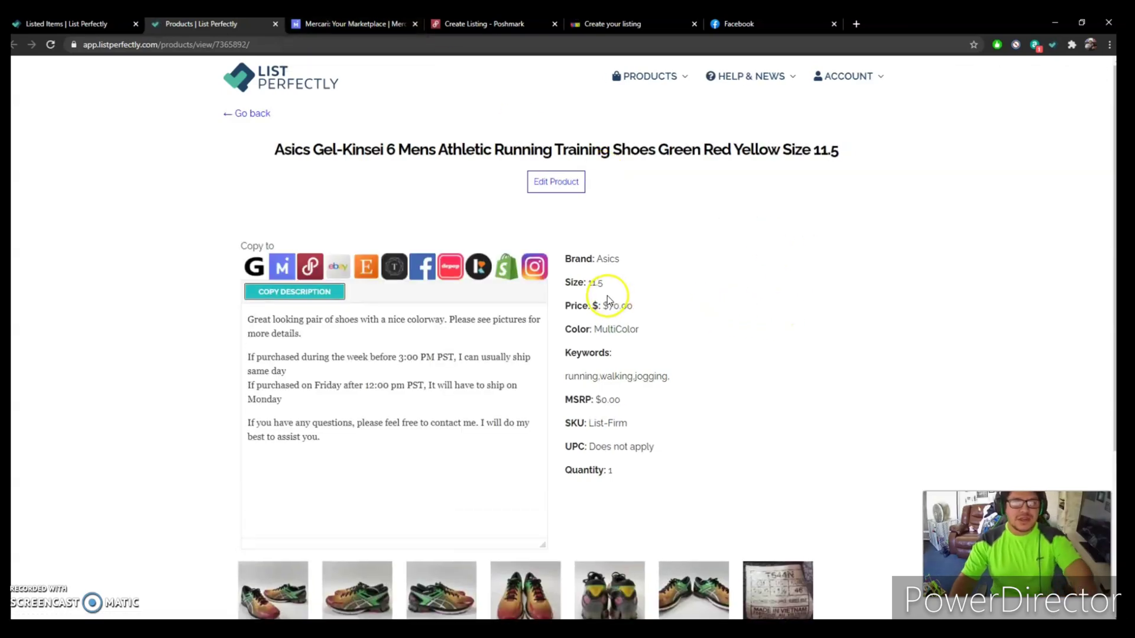
left_click(692, 308)
left_click_drag(692, 308, 587, 308)
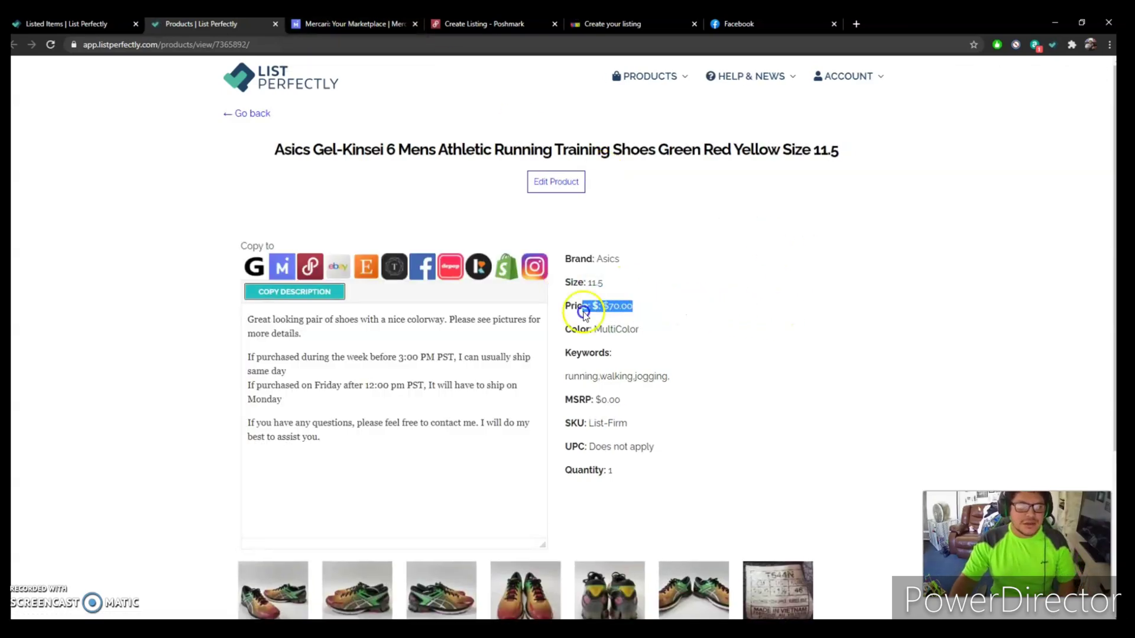
left_click_drag(659, 329, 583, 327)
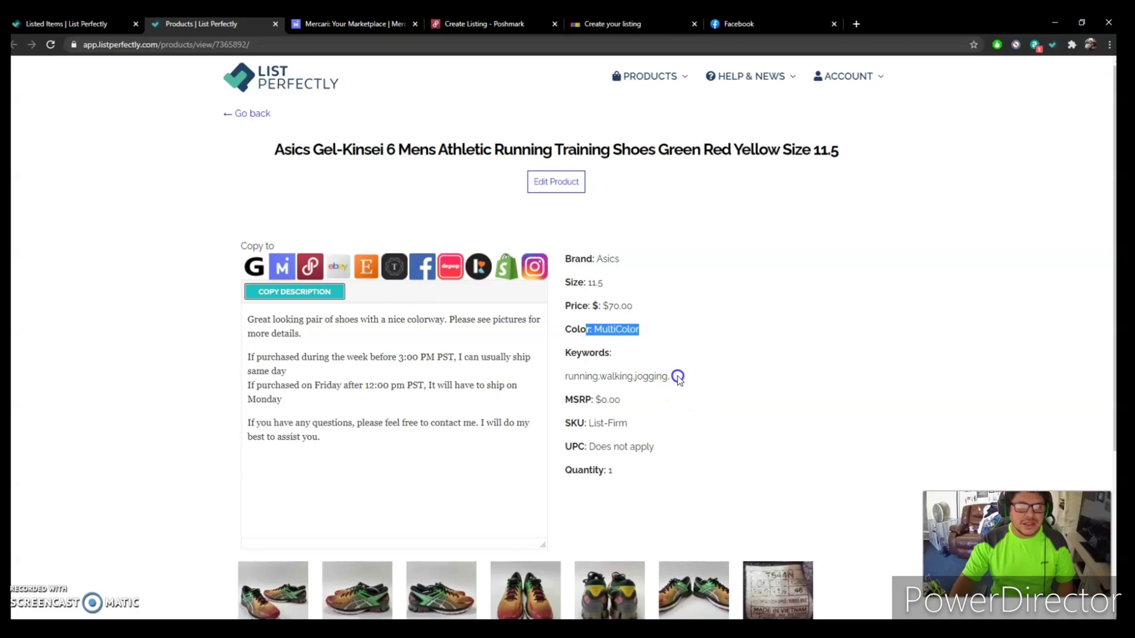
left_click_drag(677, 378, 571, 427)
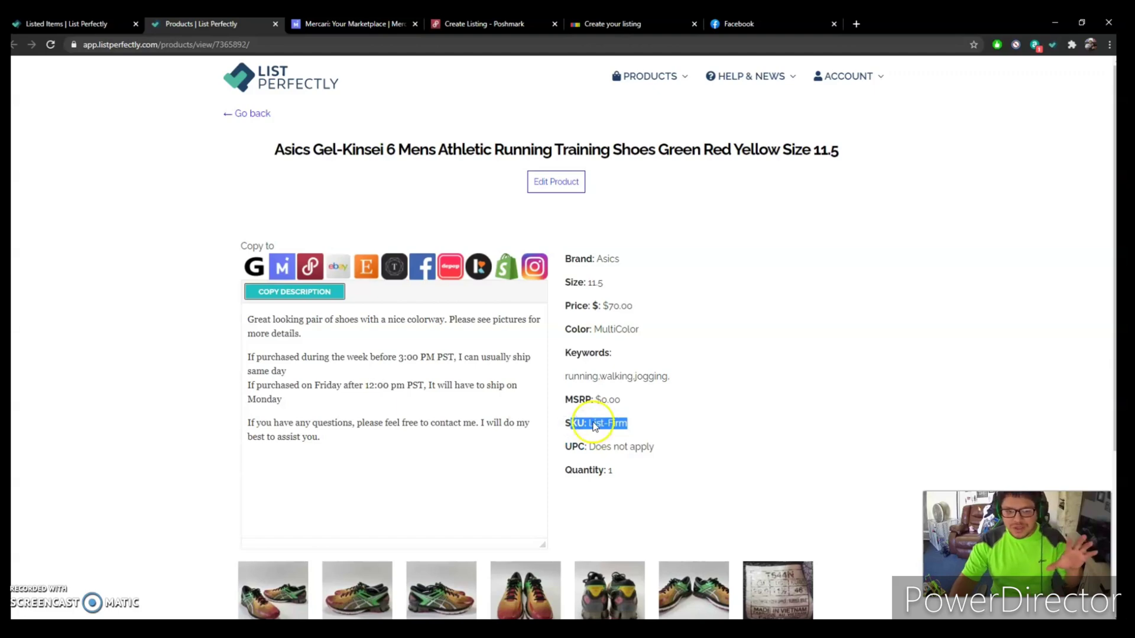
left_click_drag(657, 447, 573, 449)
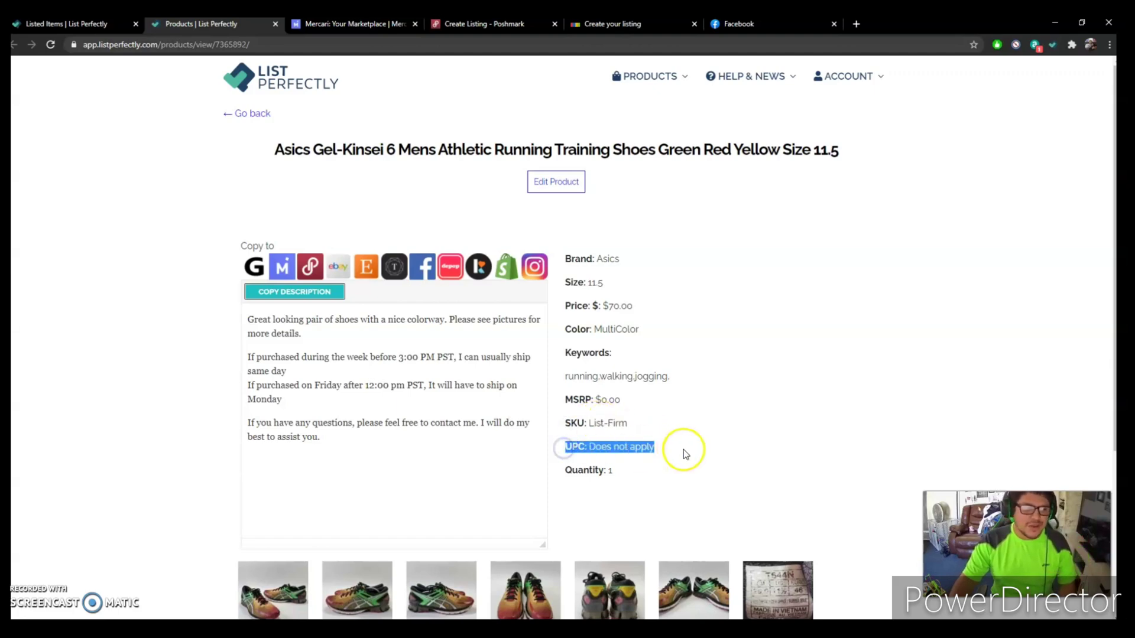
- Select the whole item description, then switch between the listed items and product page tabs
scroll(474, 533, "down", 3)
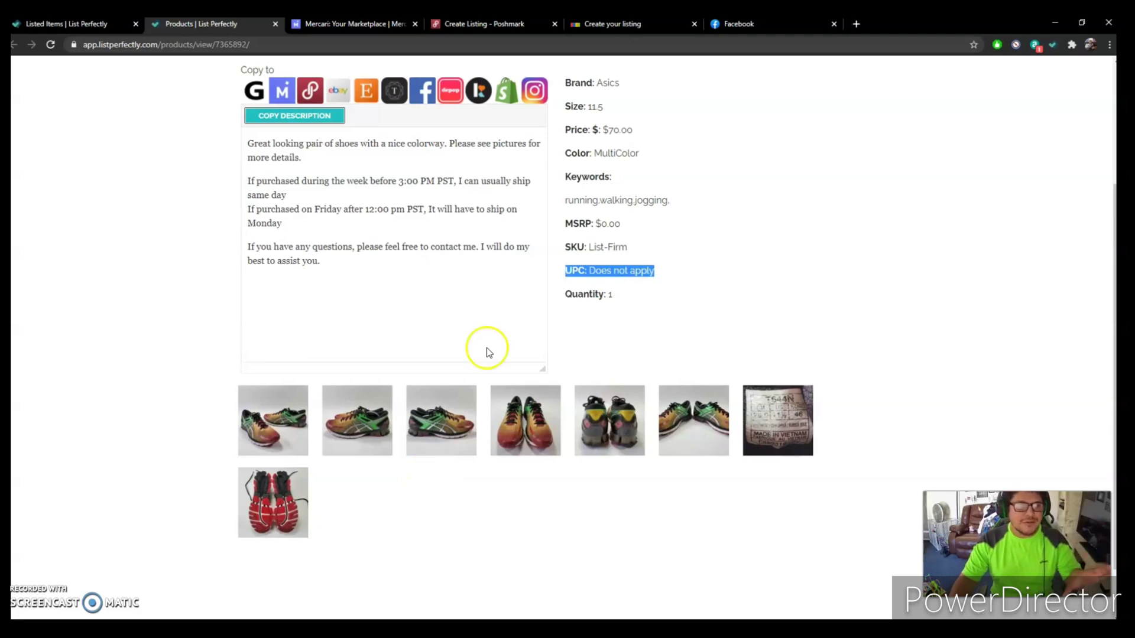
left_click_drag(396, 272, 189, 186)
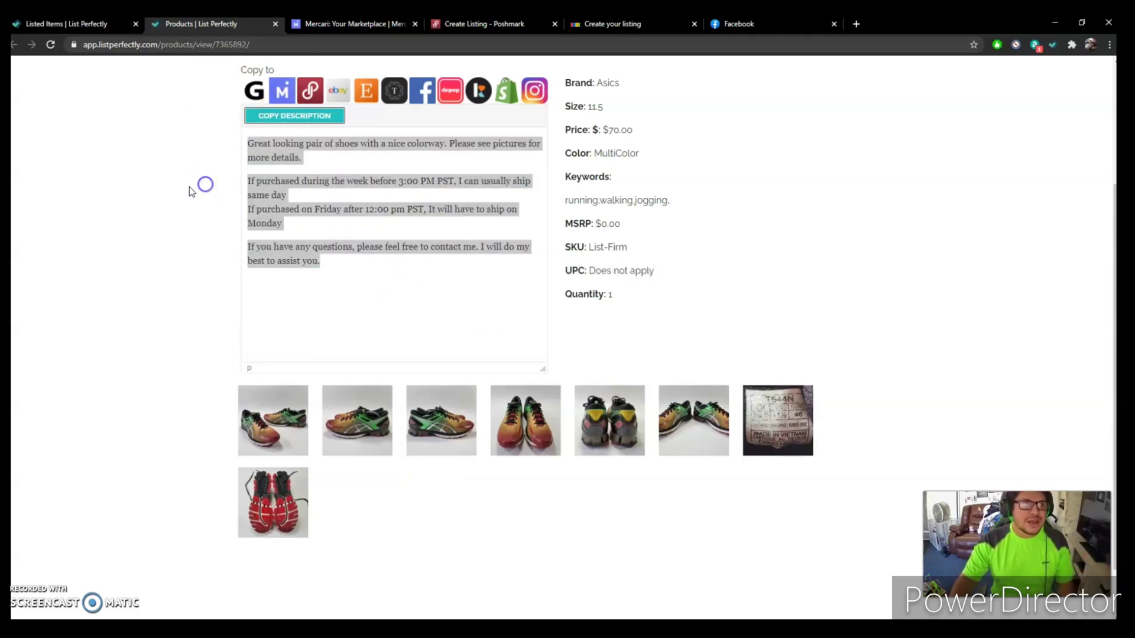
scroll(193, 229, "up", 3)
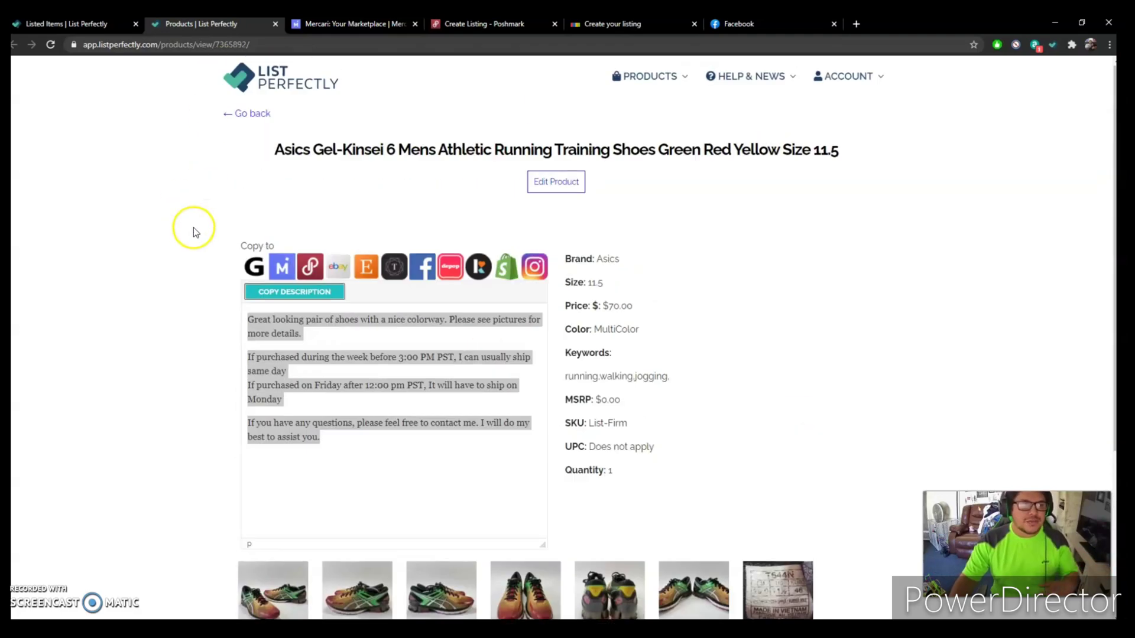
left_click(91, 30)
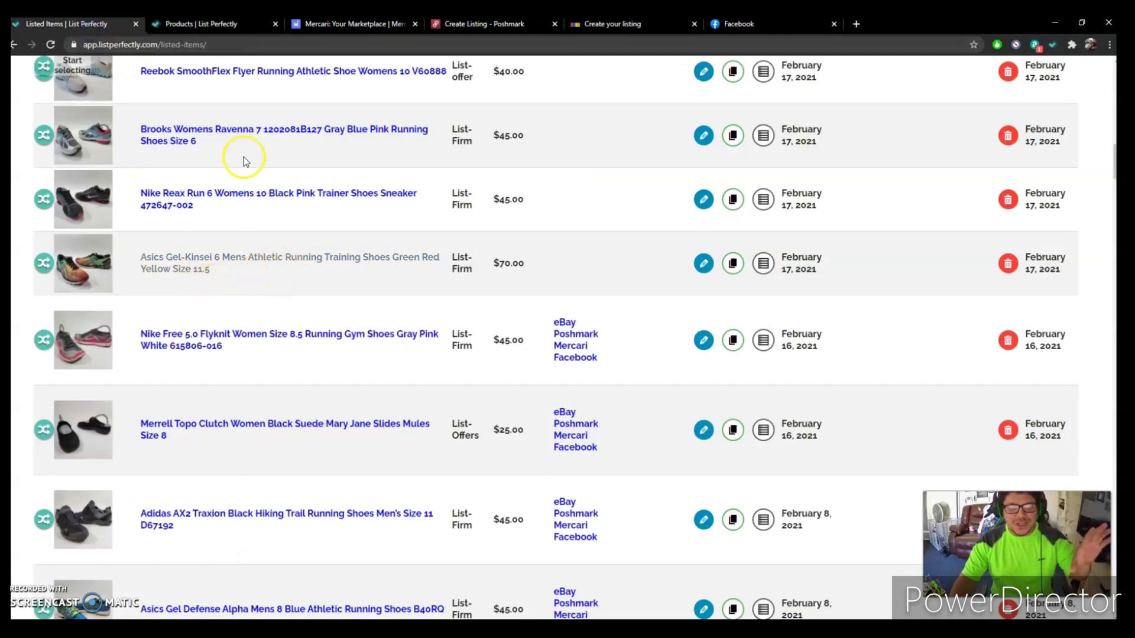
left_click(213, 25)
- Close the Asics product page and check the Mercari draft's copied title, description and tags
left_click(275, 25)
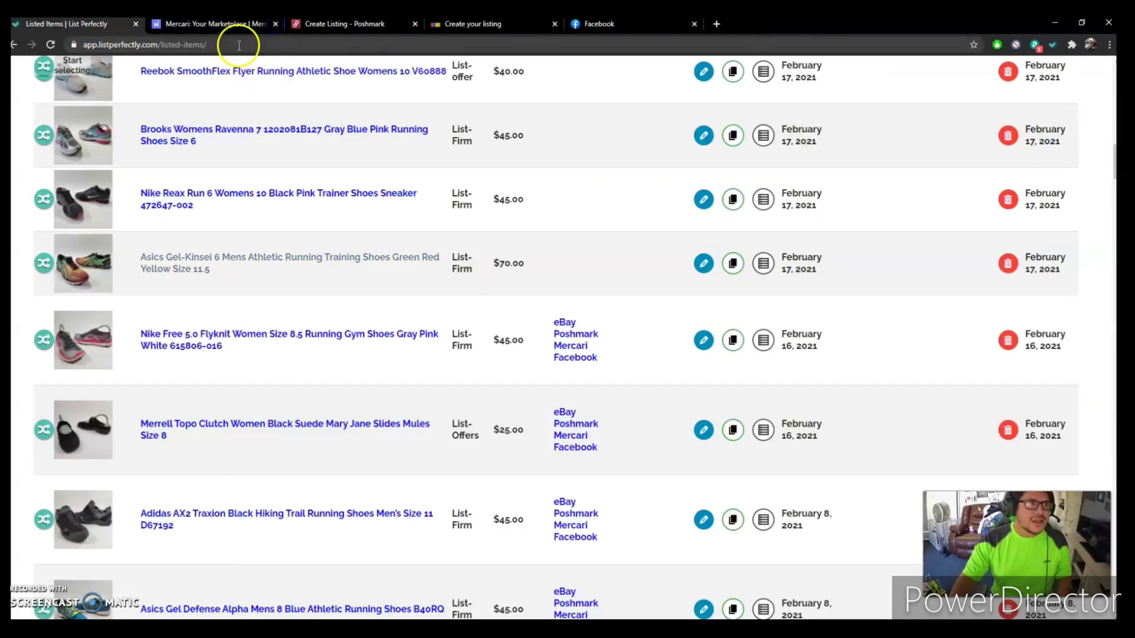
left_click(225, 25)
scroll(193, 257, "up", 7)
scroll(193, 257, "up", 2)
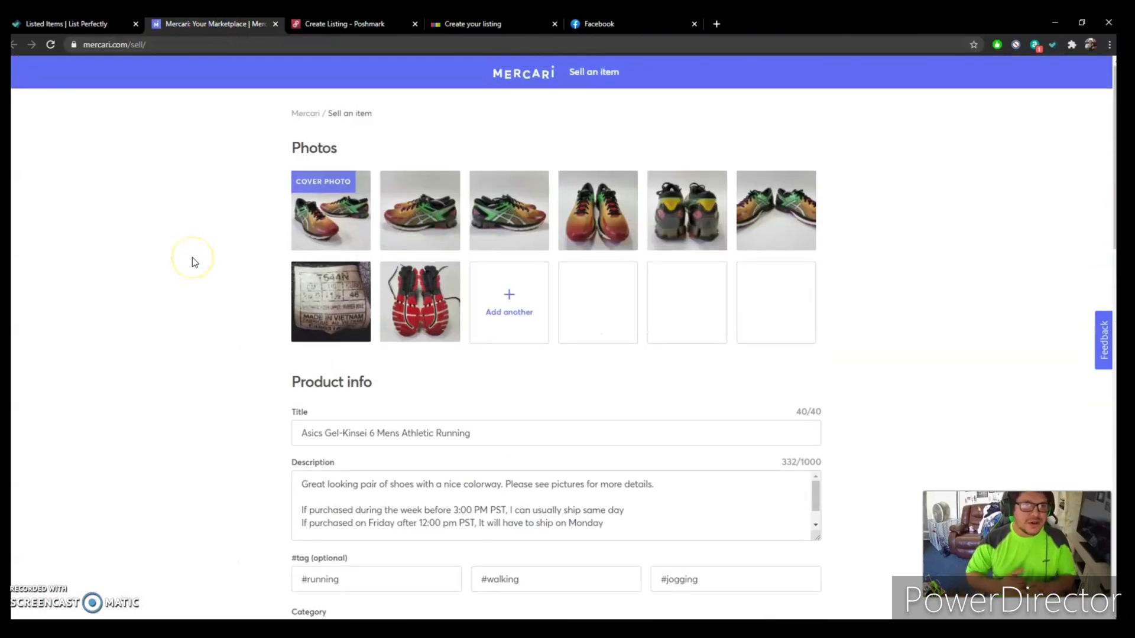
scroll(438, 288, "down", 3)
left_click(468, 258)
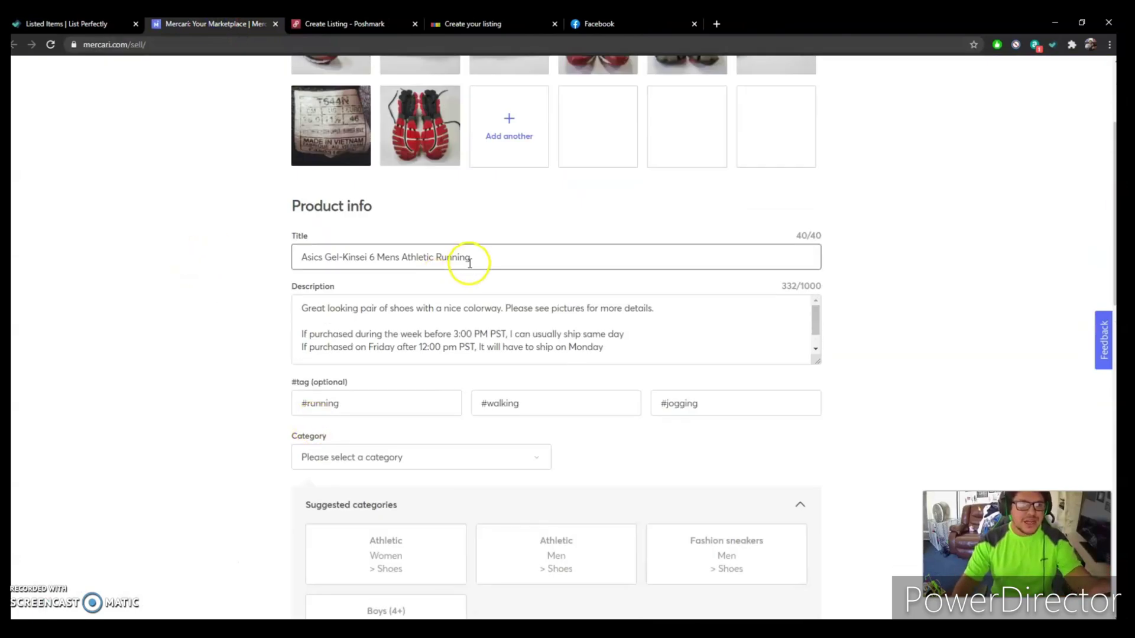
left_click(656, 334)
left_click(430, 405)
left_click(737, 425)
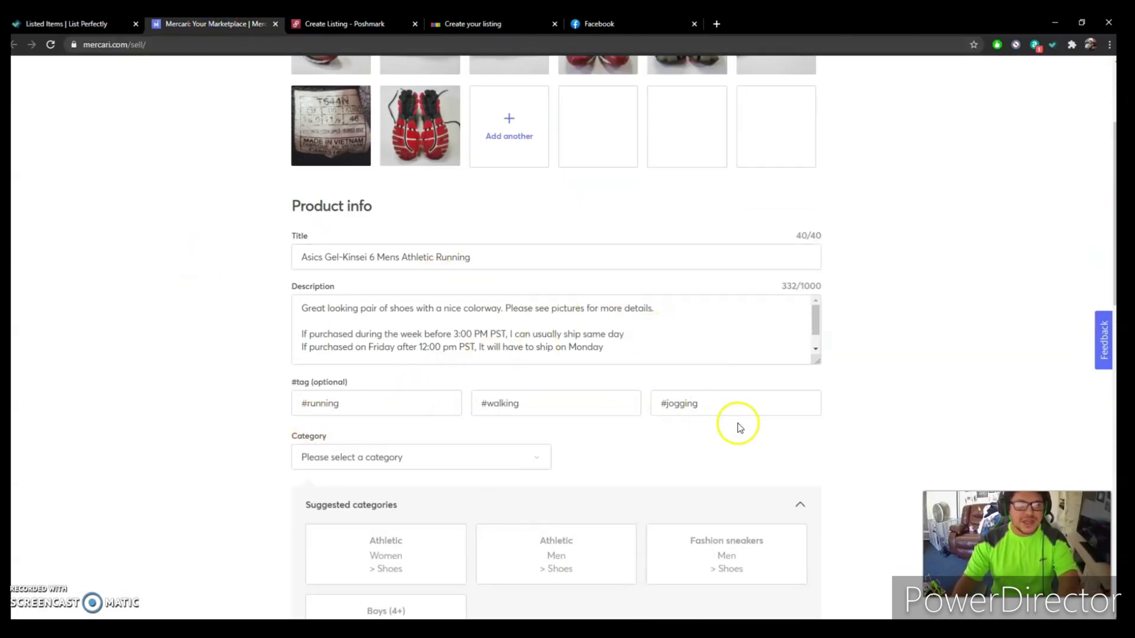
- Scroll down to the Mercari $70 price, closing the Color choices without picking one
scroll(733, 428, "down", 3)
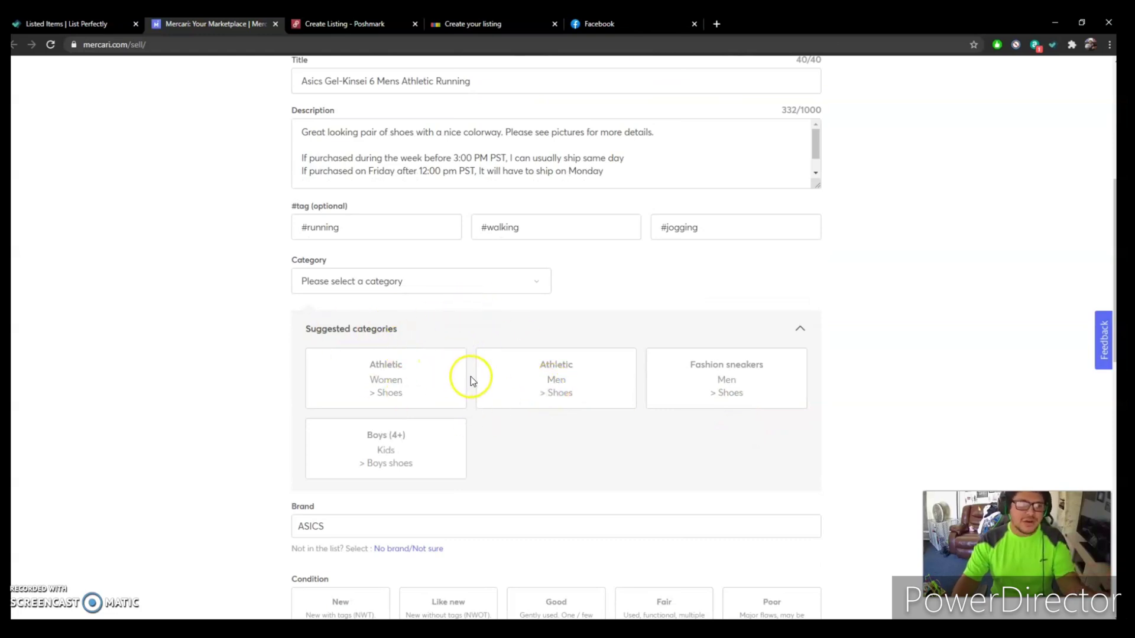
scroll(469, 380, "down", 3)
scroll(469, 424, "down", 5)
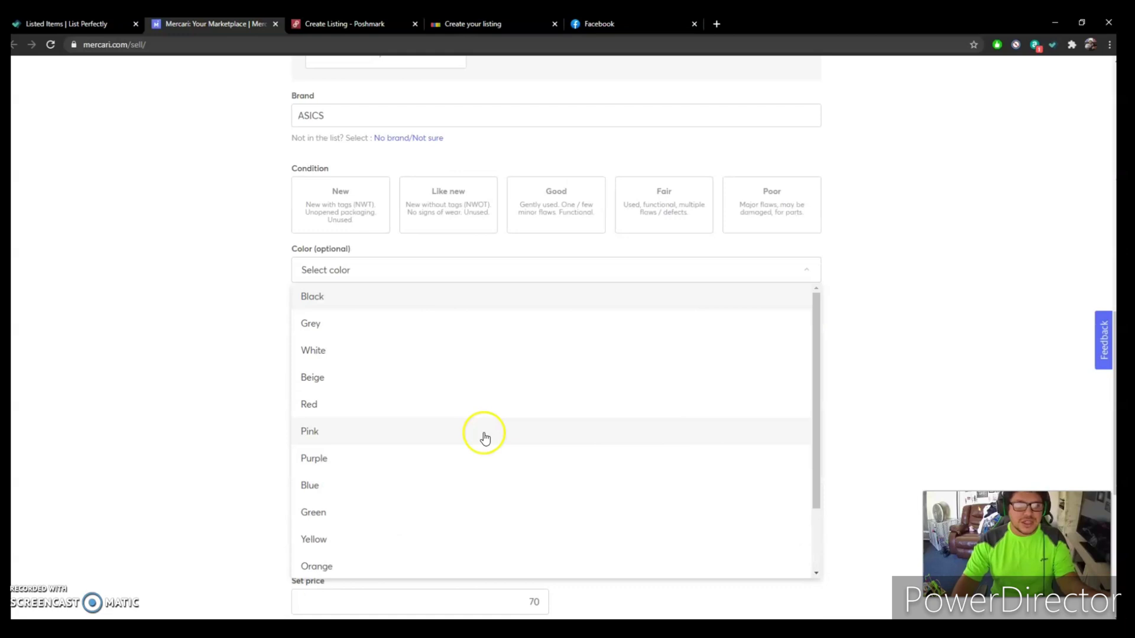
scroll(753, 519, "down", 2)
left_click(679, 406)
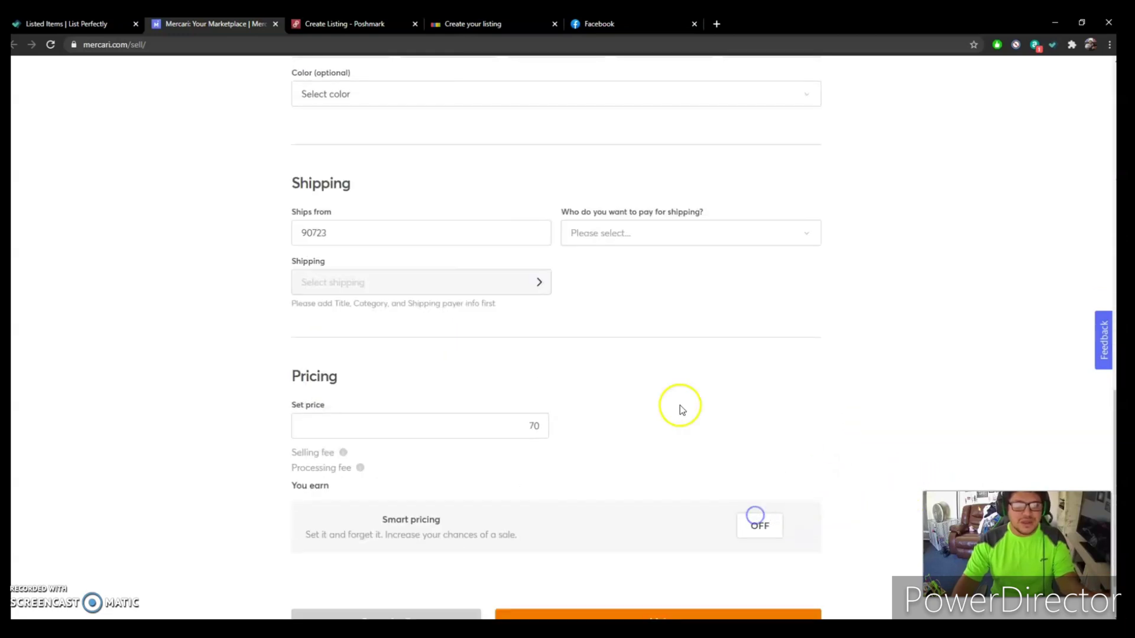
- Set the Poshmark draft's category to Men > Shoes
left_click(296, 29)
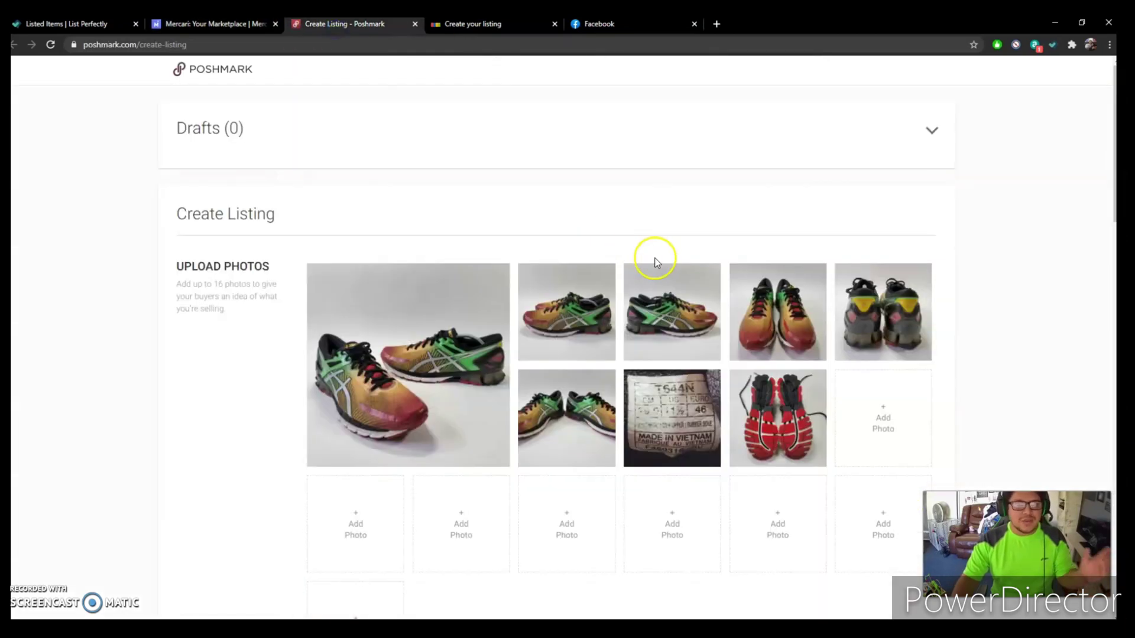
scroll(631, 358, "down", 10)
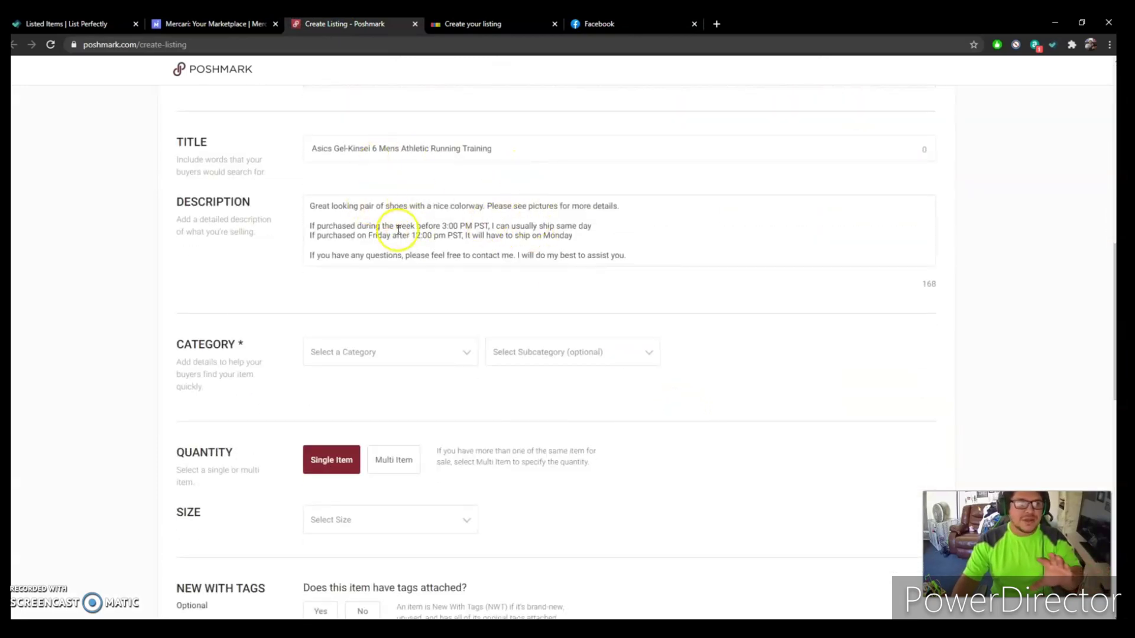
scroll(377, 262, "down", 3)
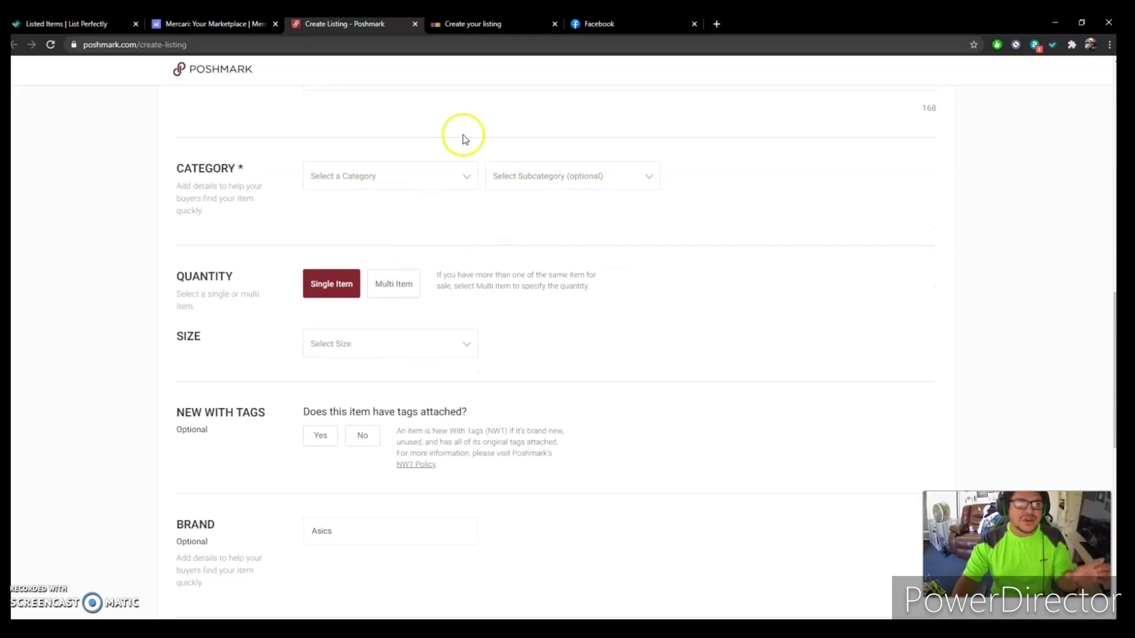
left_click(446, 188)
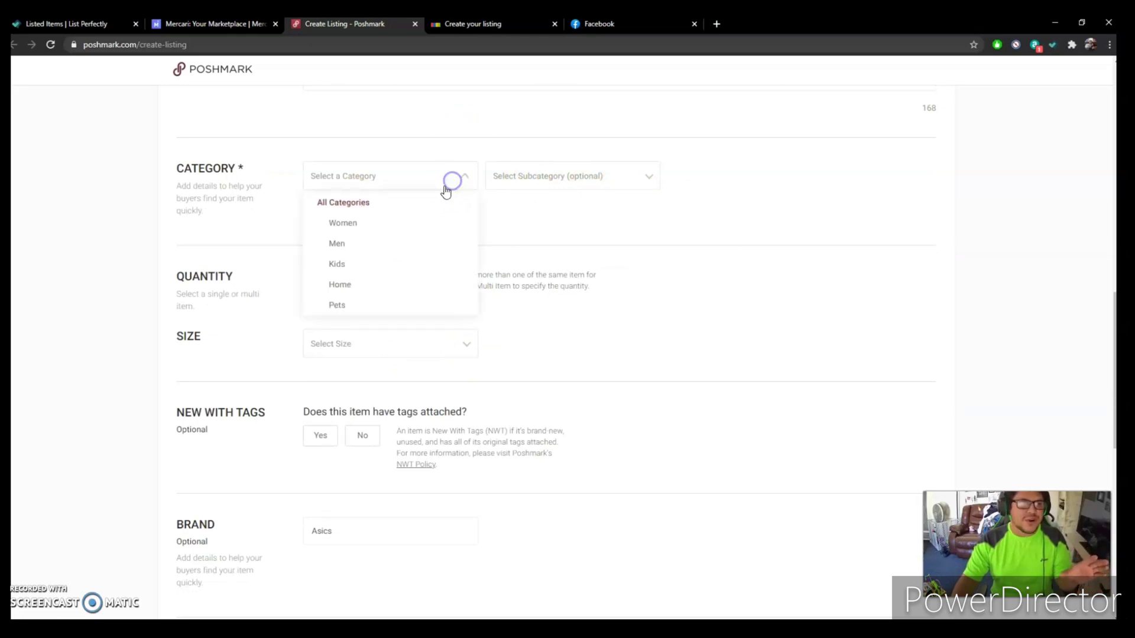
left_click(374, 243)
left_click(593, 184)
left_click(379, 176)
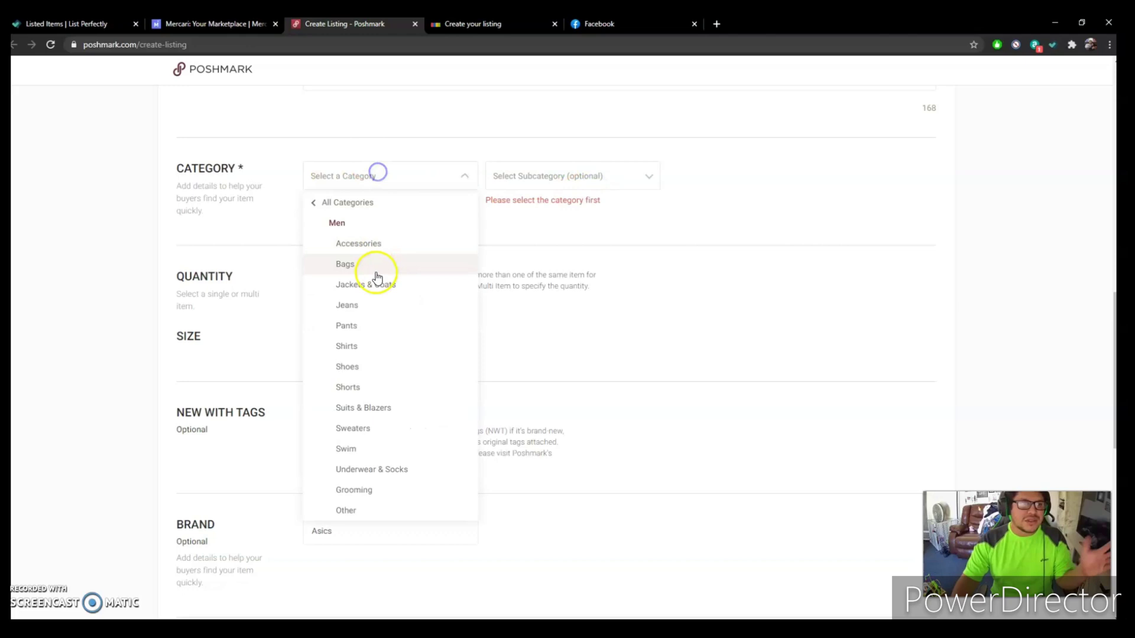
left_click(361, 367)
- Leave the shoe subcategory blank, check size 11.5 and price 70, then close the Mercari draft
left_click(561, 188)
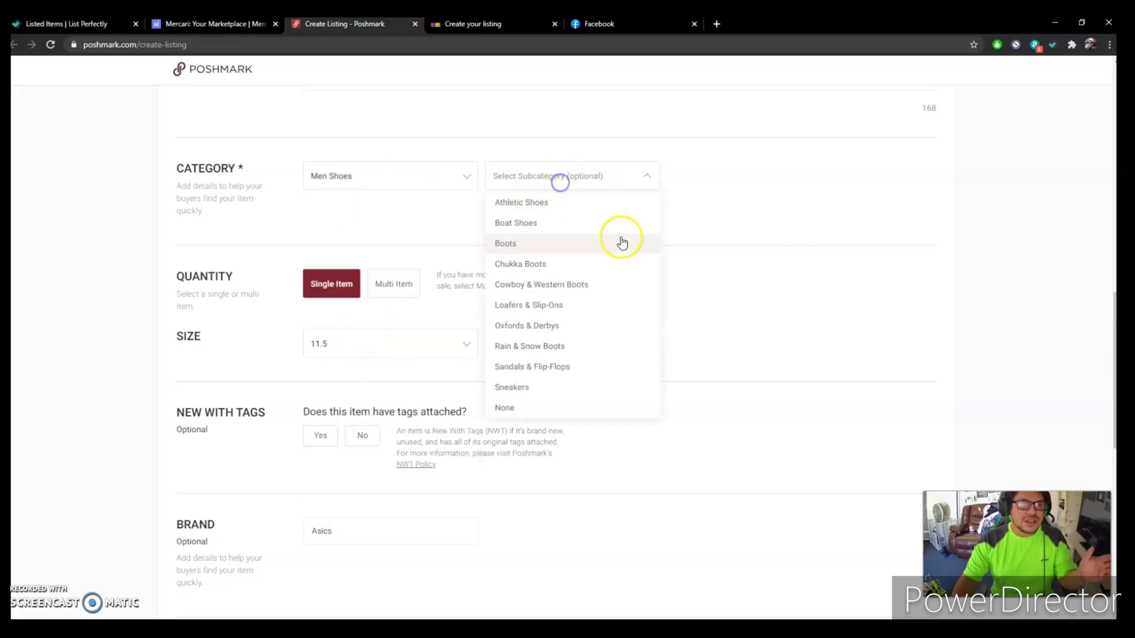
left_click(905, 294)
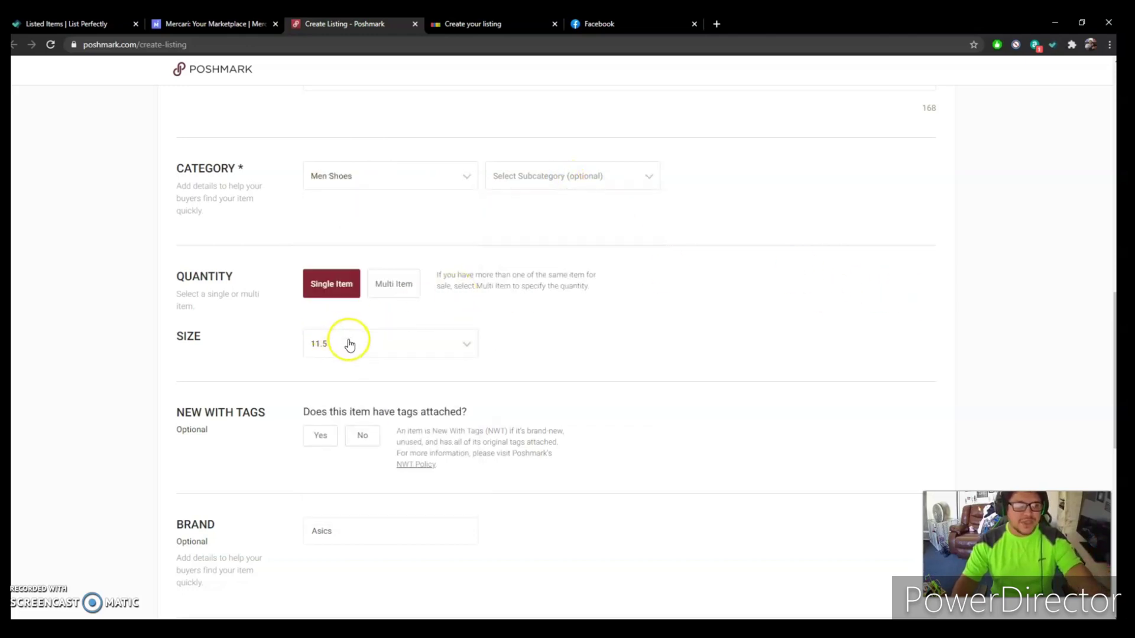
scroll(399, 432, "down", 2)
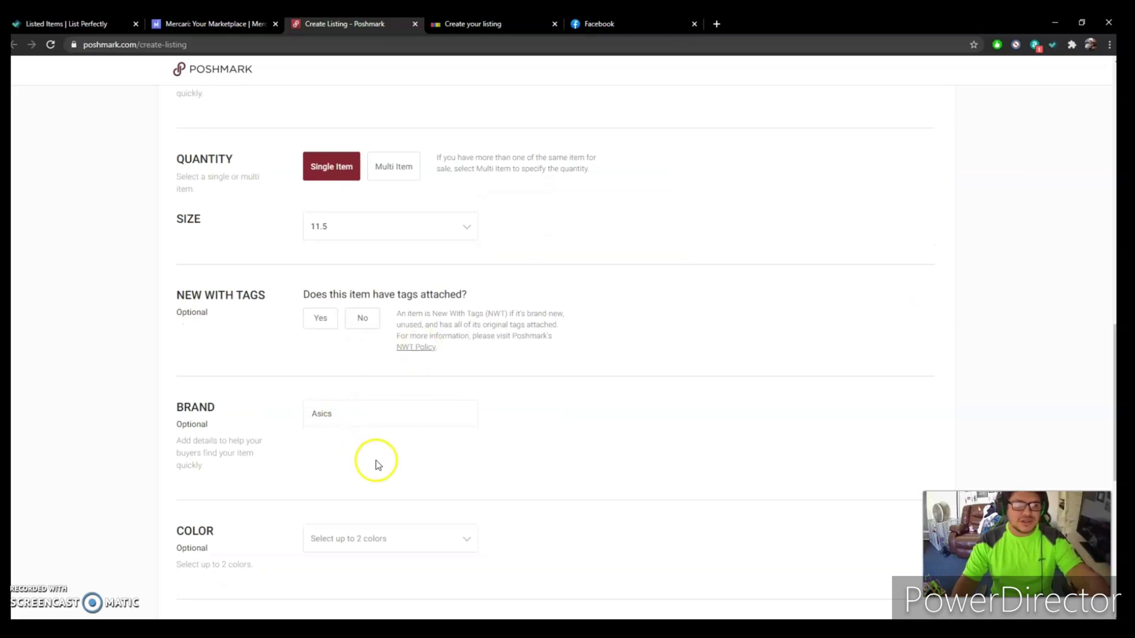
scroll(378, 465, "down", 3)
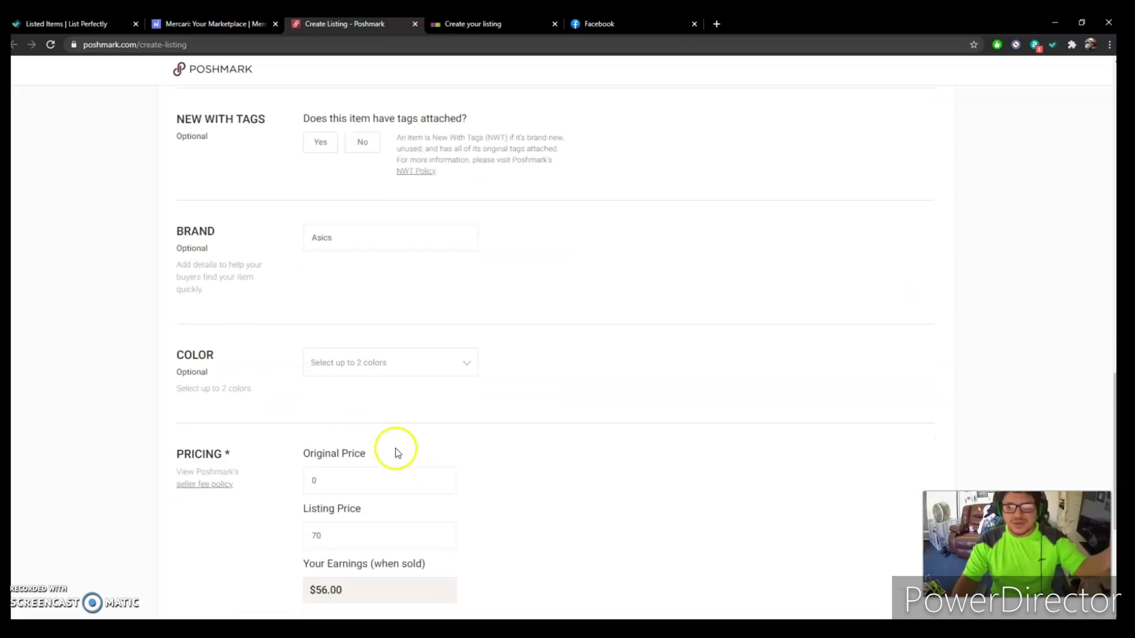
left_click(274, 26)
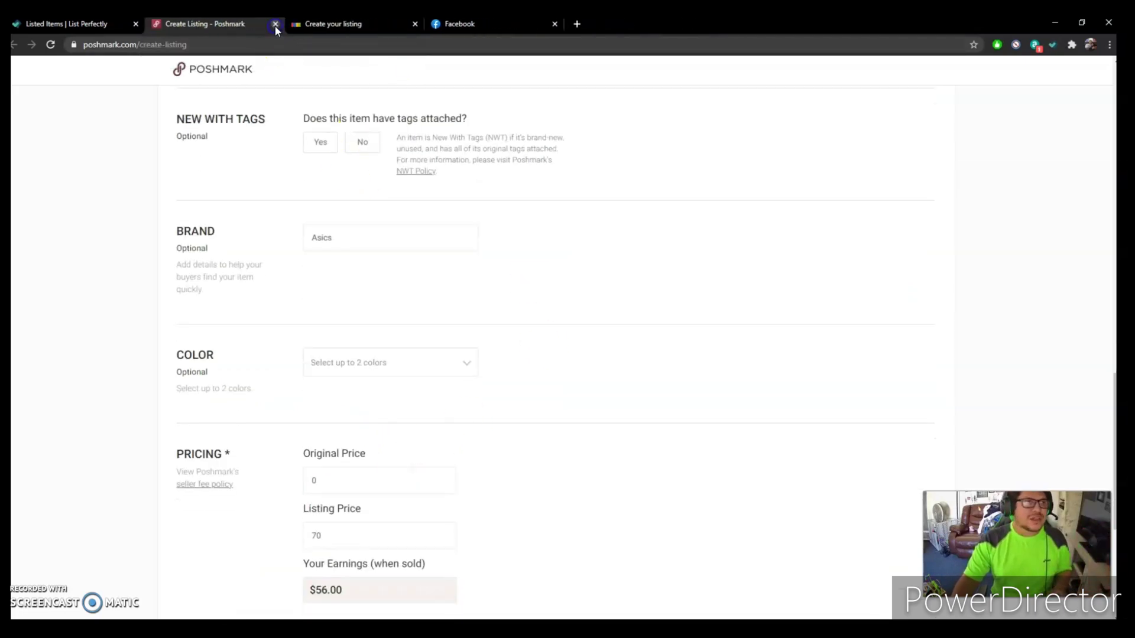
- Close the Poshmark draft and review the eBay photos and item specifics, leaving condition unchanged
left_click(275, 26)
scroll(562, 271, "down", 2)
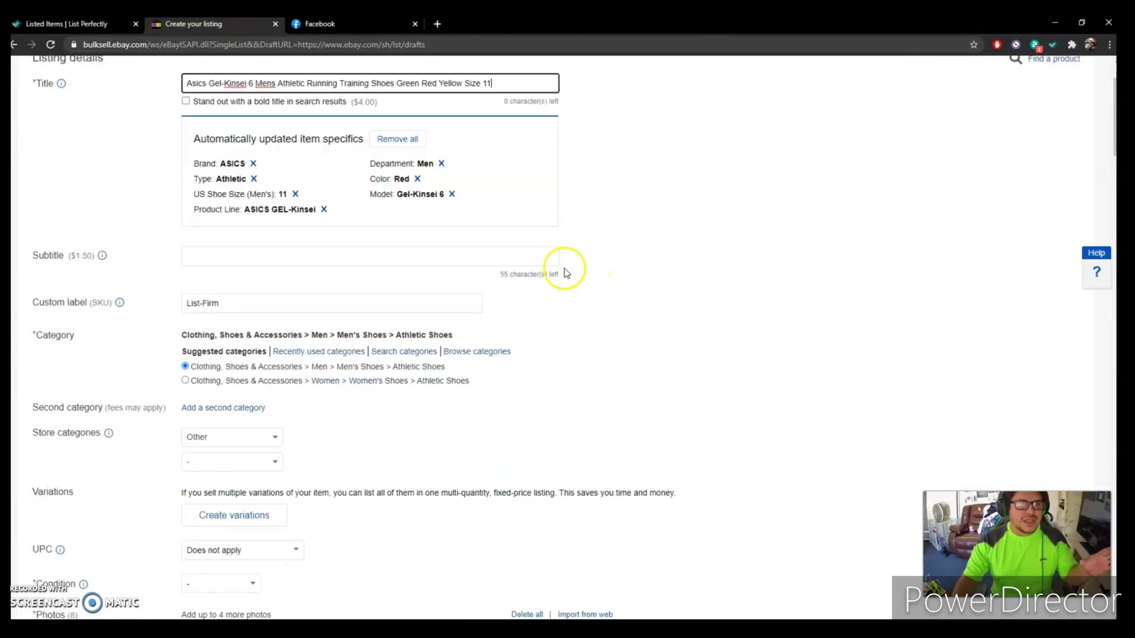
scroll(414, 236, "up", 2)
scroll(626, 351, "down", 2)
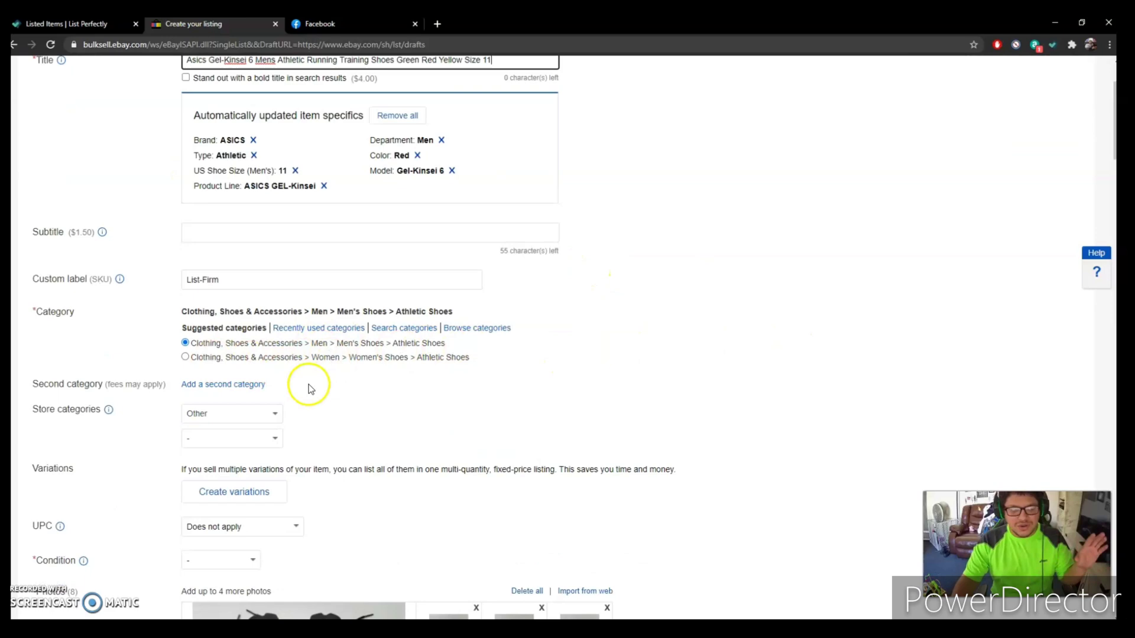
scroll(309, 388, "down", 1)
scroll(215, 353, "down", 2)
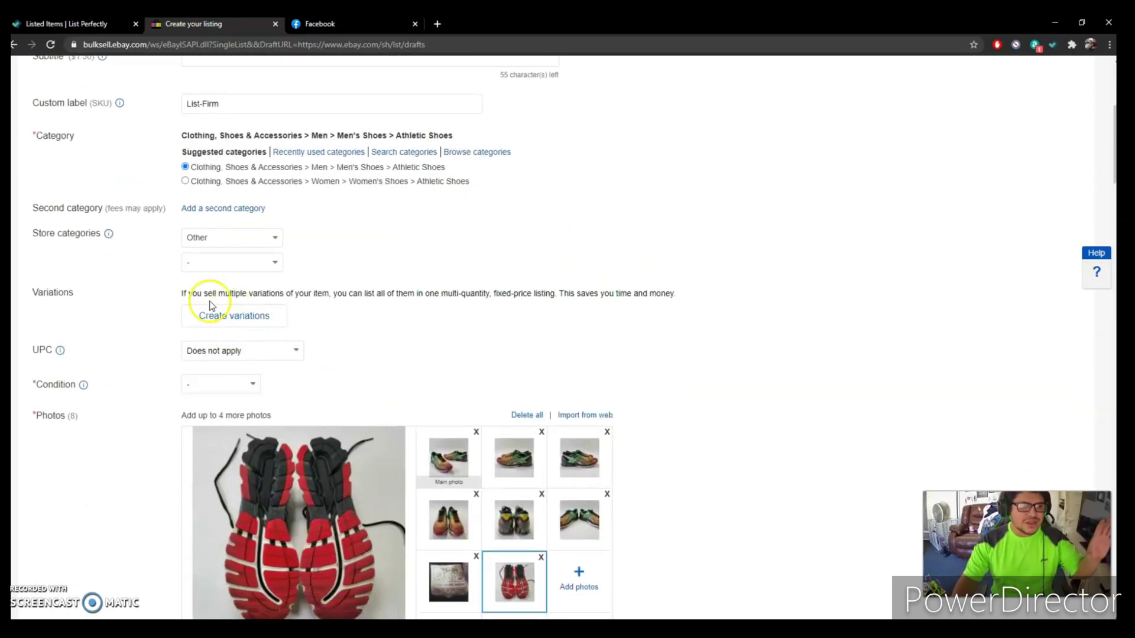
left_click(230, 384)
left_click(758, 385)
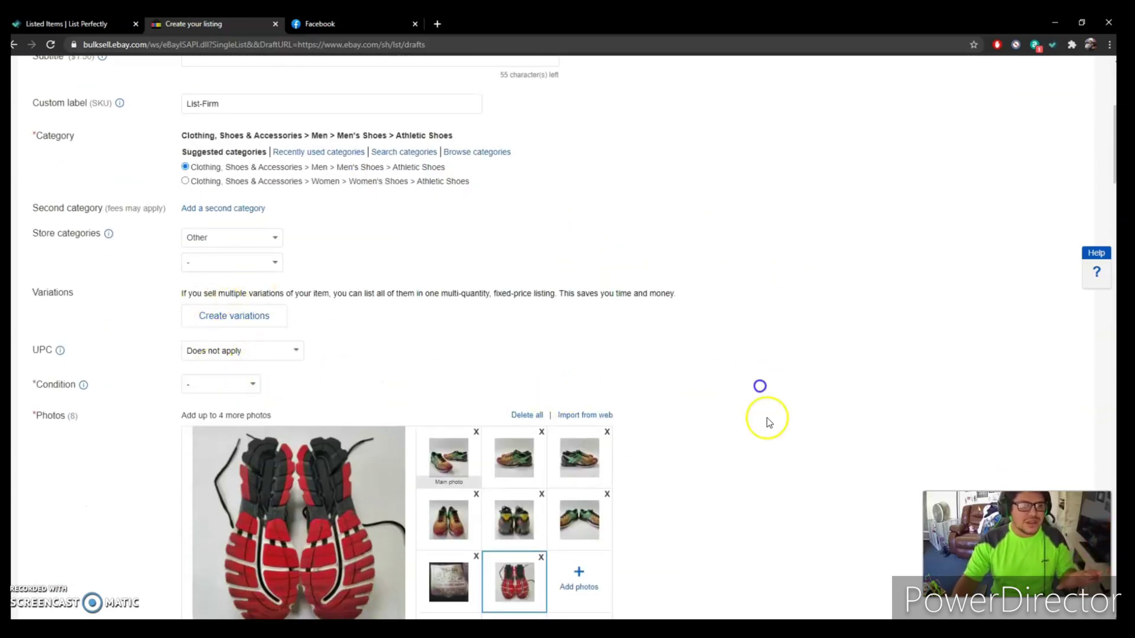
- Review the eBay draft's description, $70.00 price and free shipping
scroll(762, 402, "down", 3)
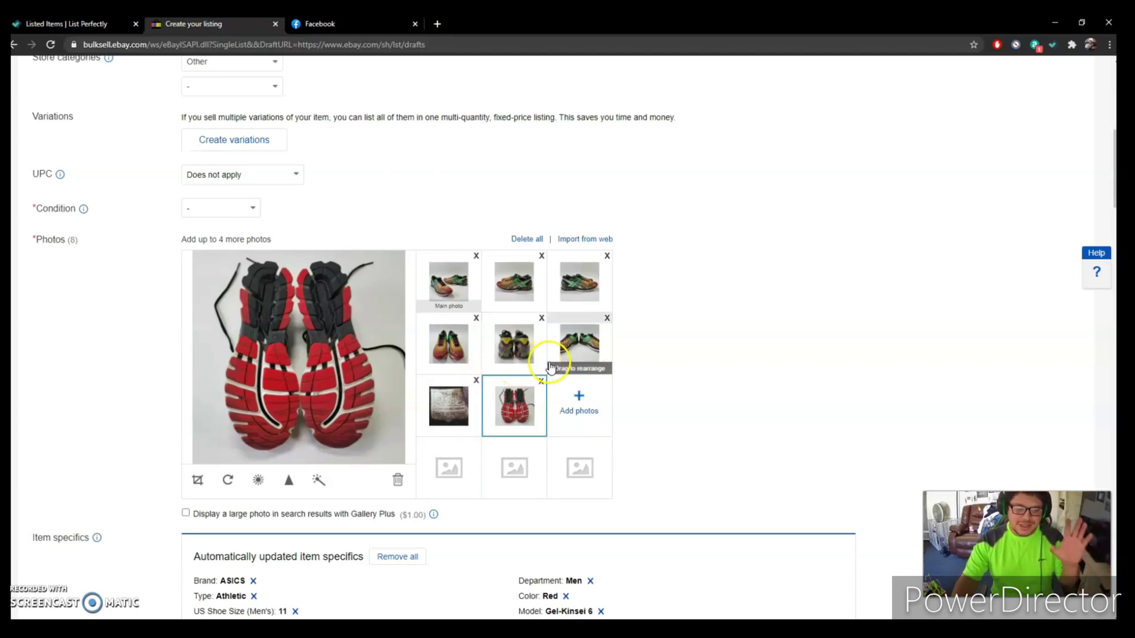
scroll(608, 345, "down", 10)
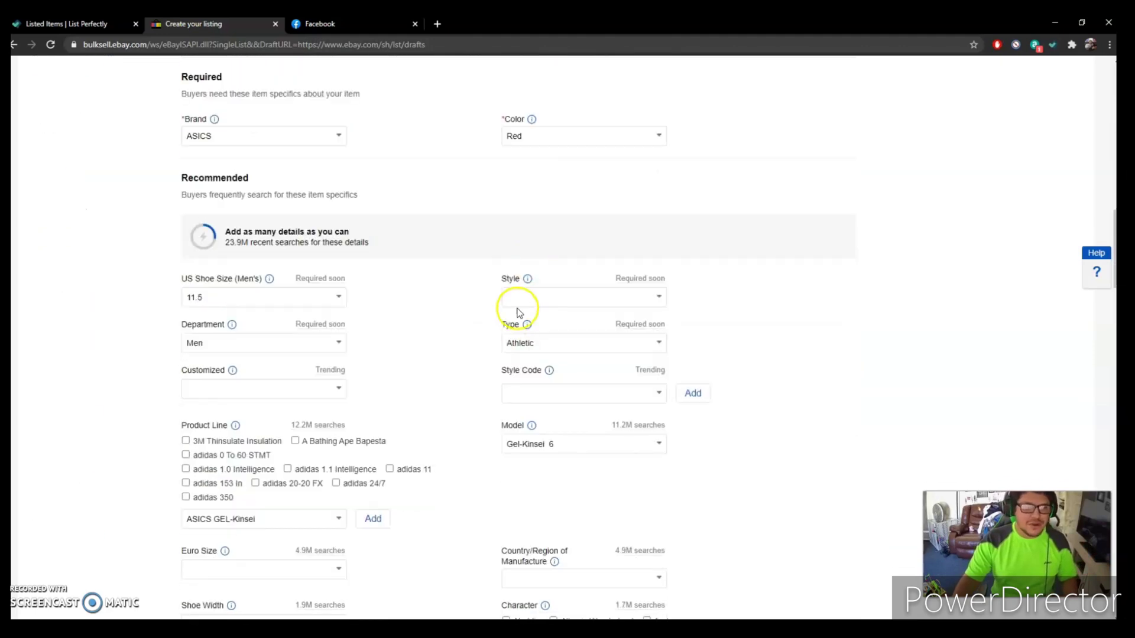
scroll(341, 344, "down", 13)
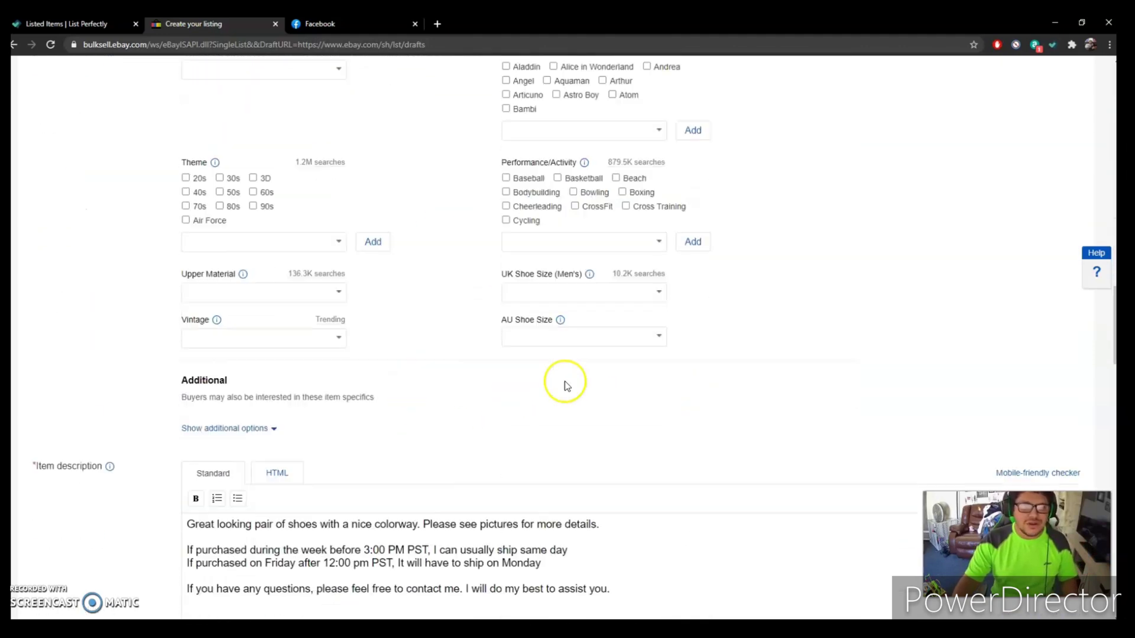
left_click_drag(668, 361, 155, 255)
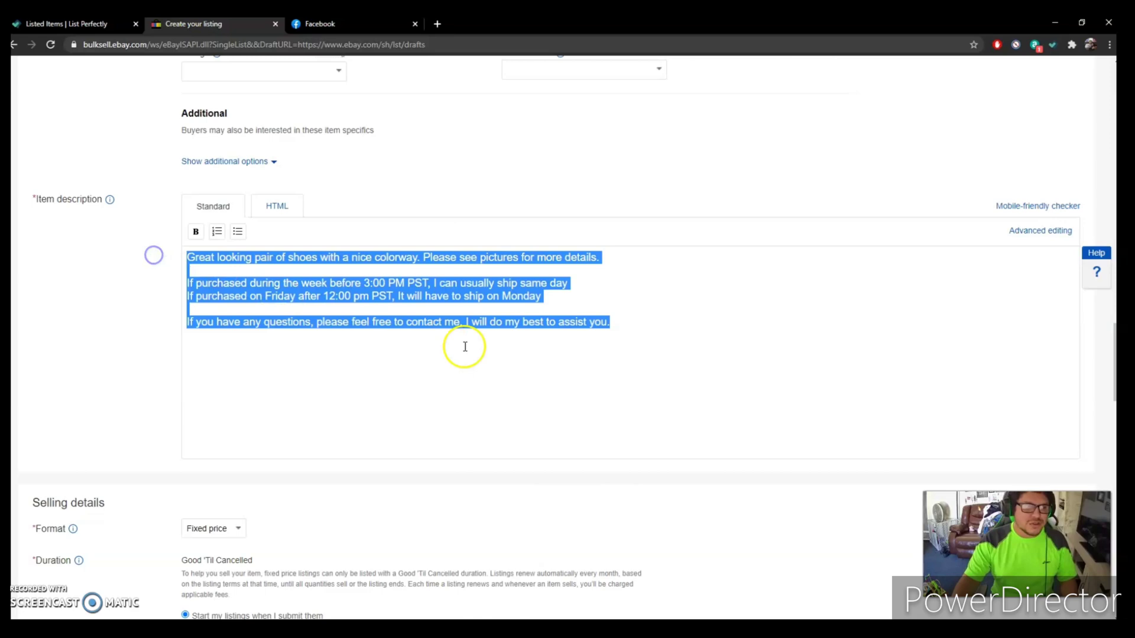
scroll(465, 347, "down", 6)
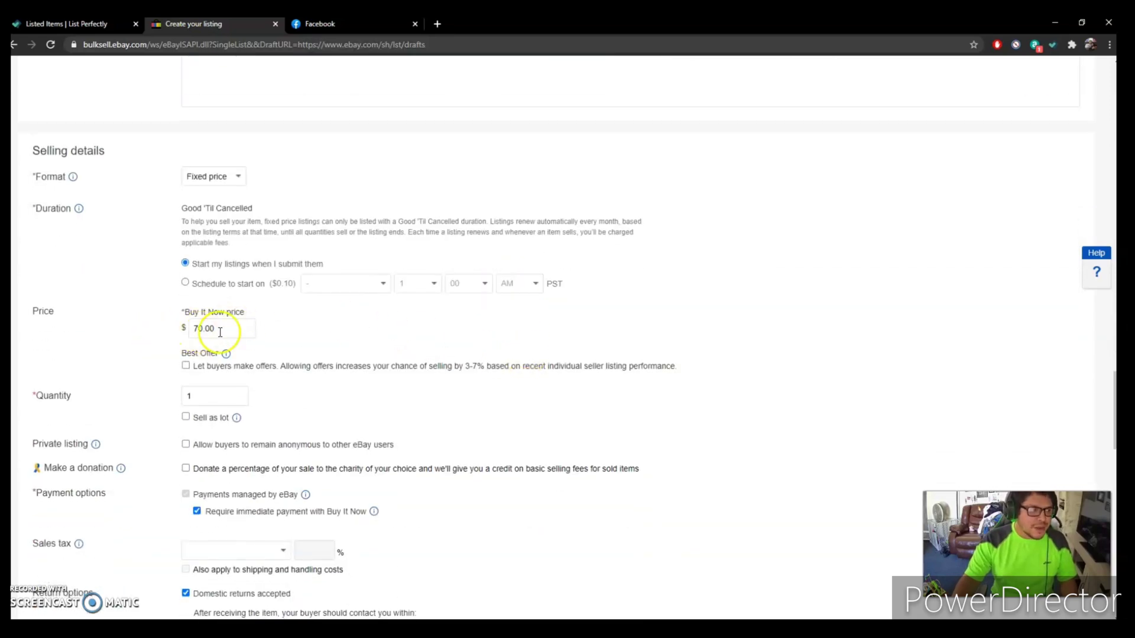
scroll(446, 367, "down", 13)
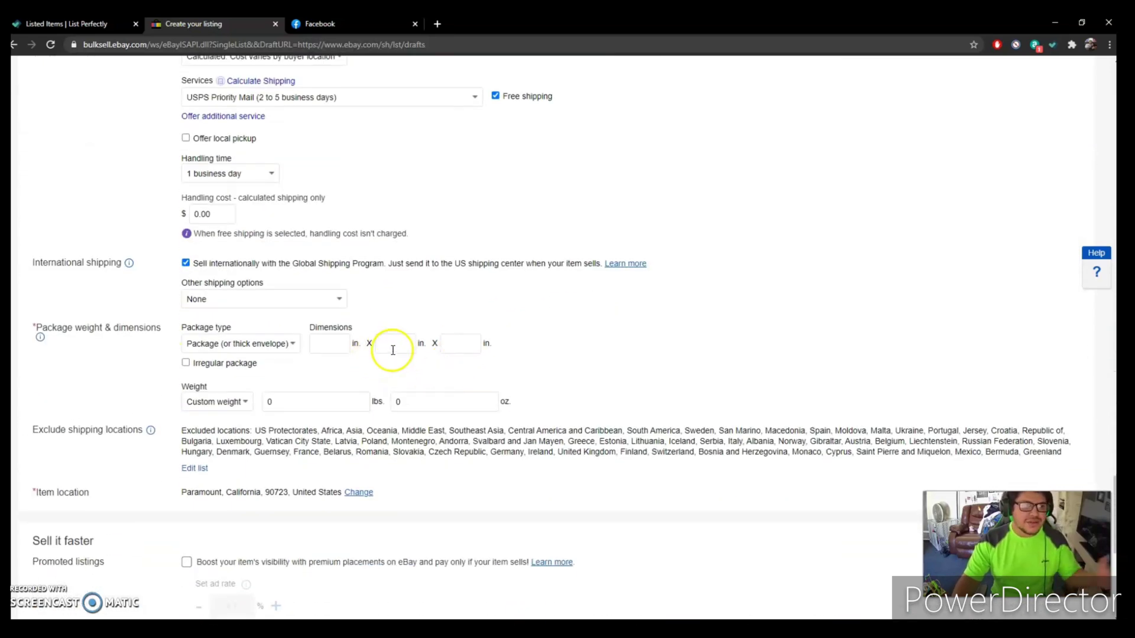
scroll(414, 340, "down", 2)
scroll(446, 335, "up", 9)
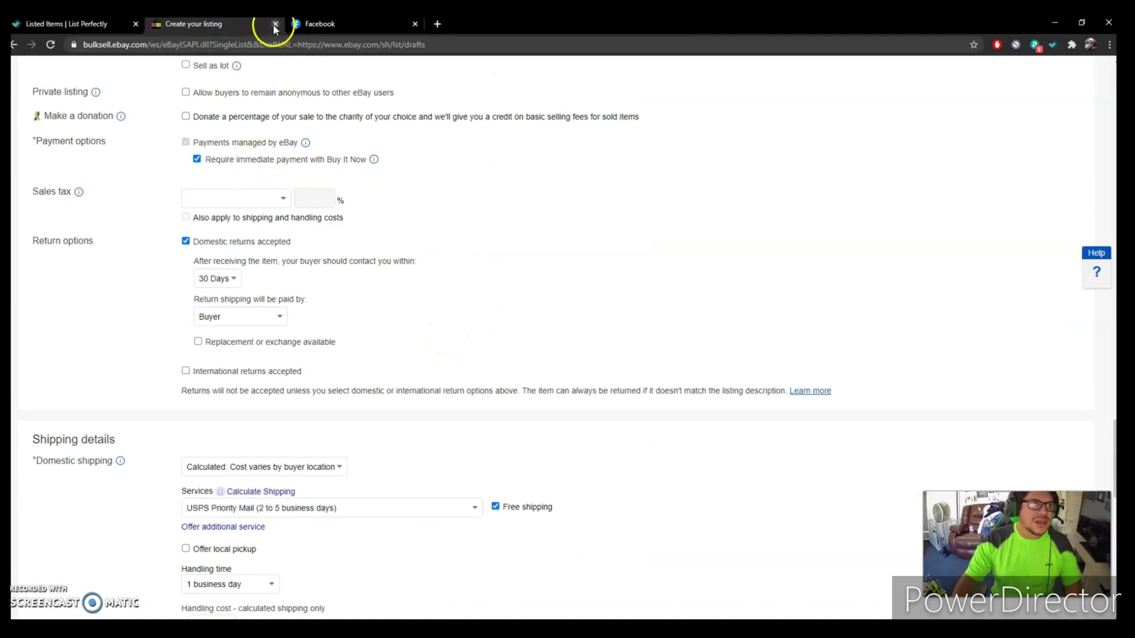
- Close the eBay draft, scroll through the $70 Facebook Marketplace listing, and close it
left_click(274, 24)
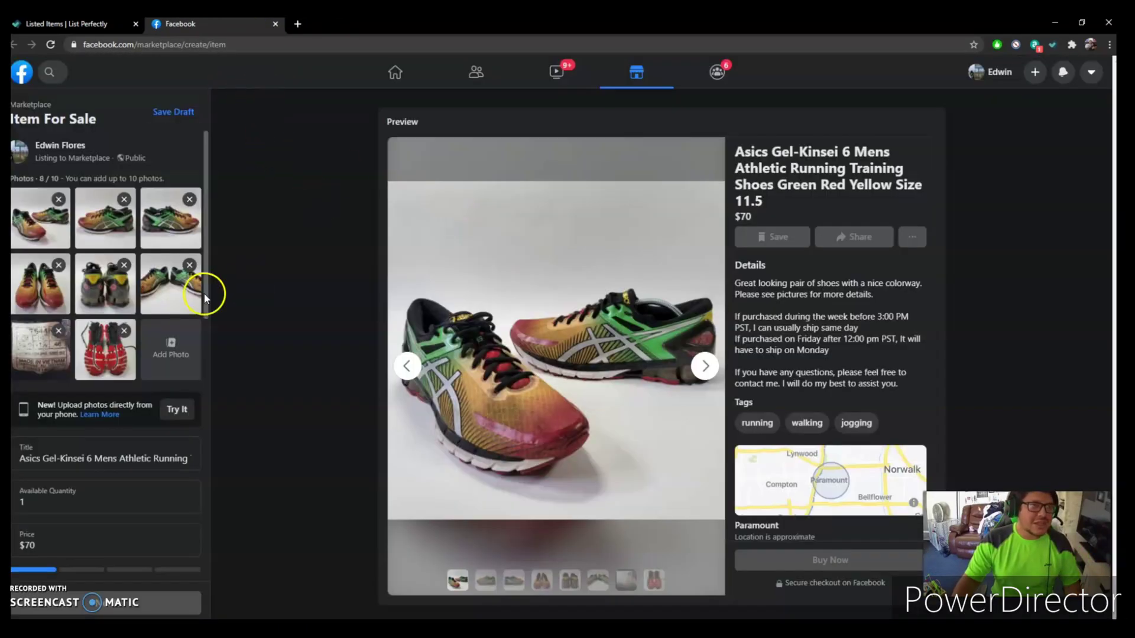
scroll(119, 329, "down", 4)
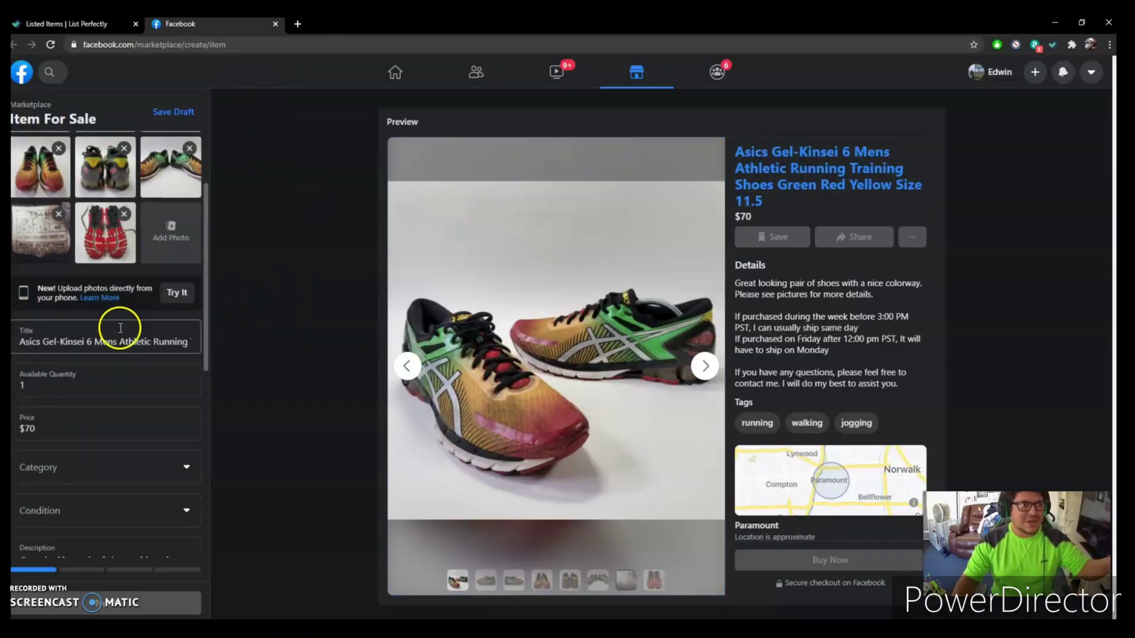
scroll(120, 463, "down", 2)
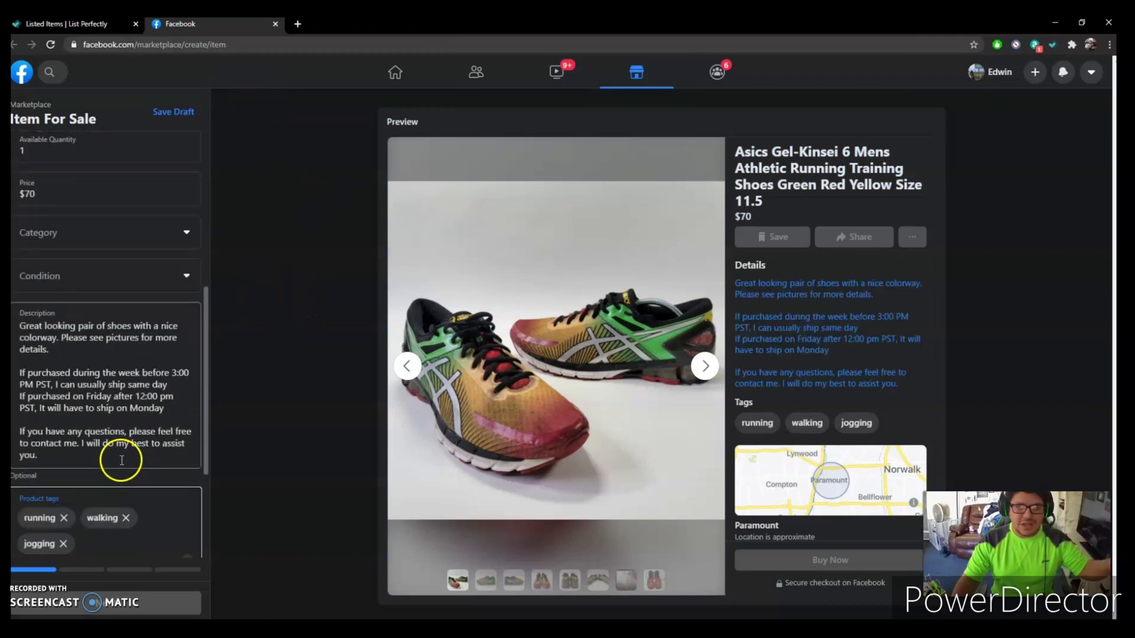
left_click(275, 24)
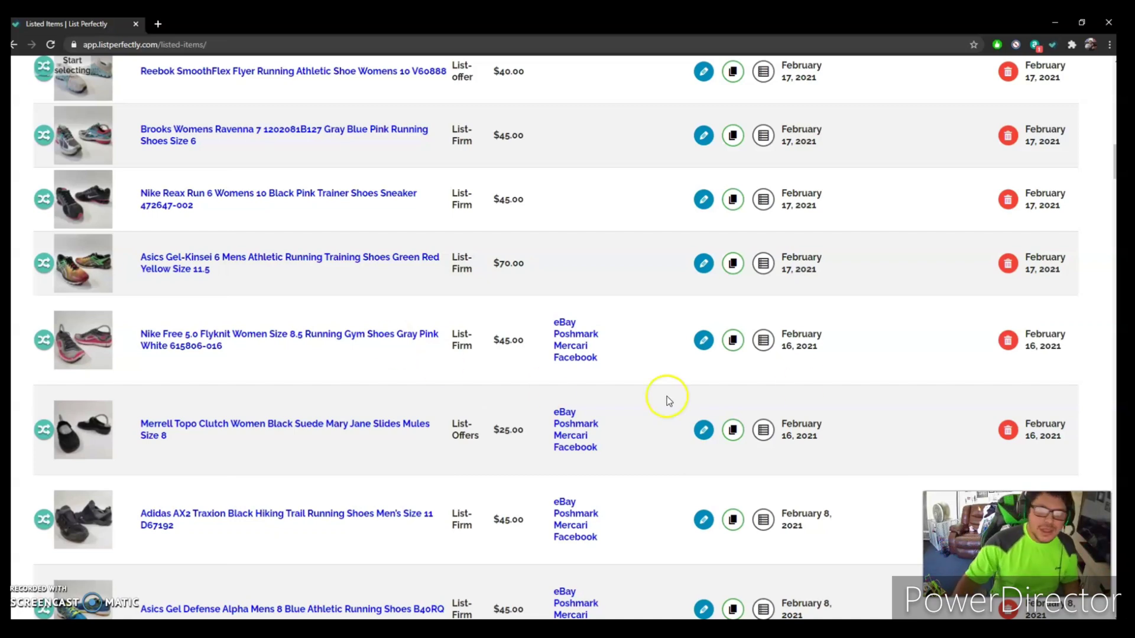
- Scroll the listed items down to the $40 Skechers D'Lites Womens Shoes Size 10 row
scroll(285, 320, "down", 1)
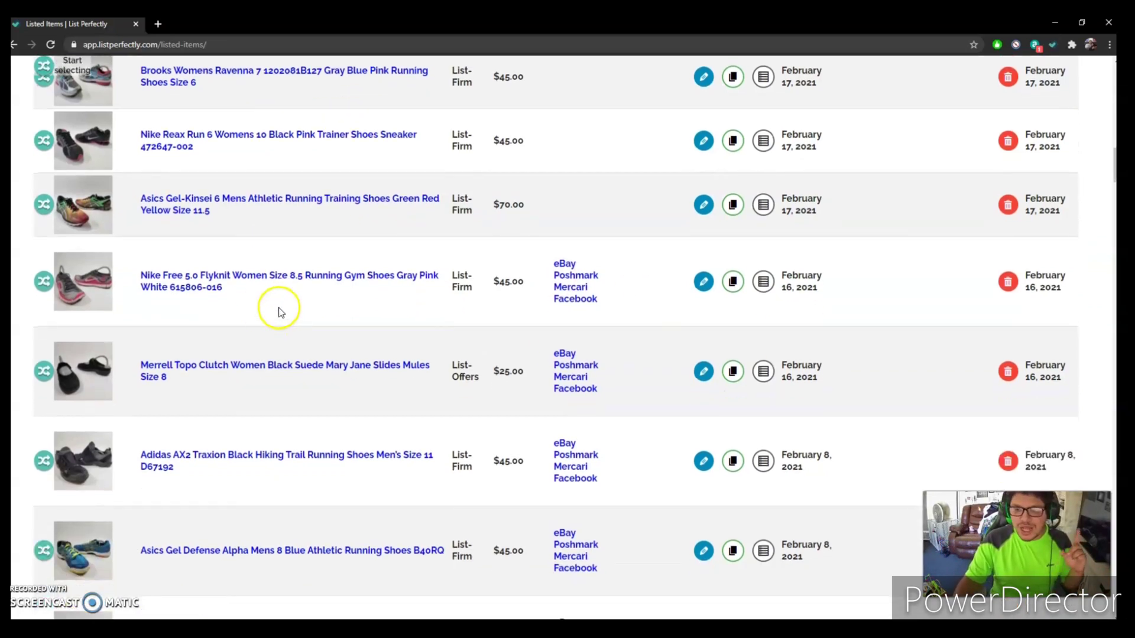
scroll(273, 304, "down", 15)
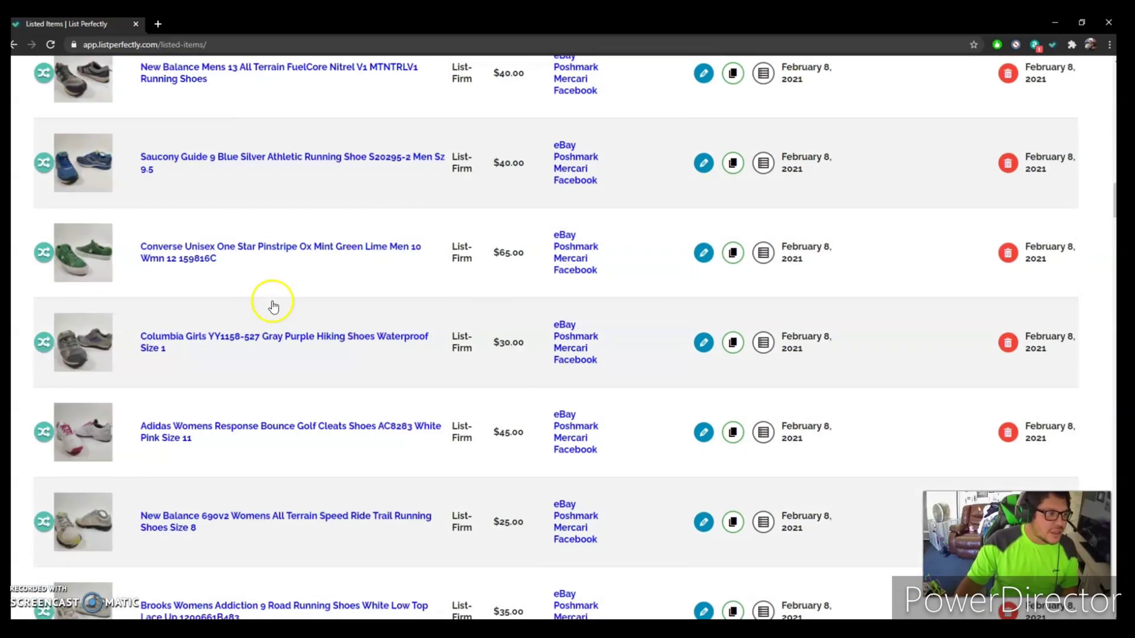
scroll(272, 300, "up", 3)
scroll(272, 300, "down", 18)
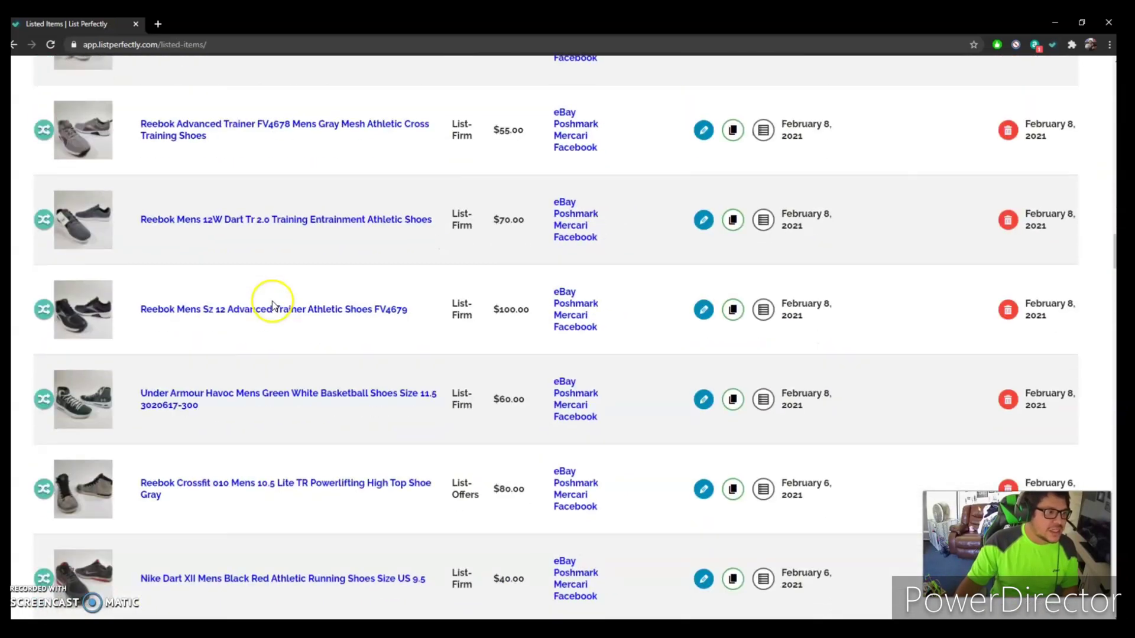
scroll(272, 300, "down", 15)
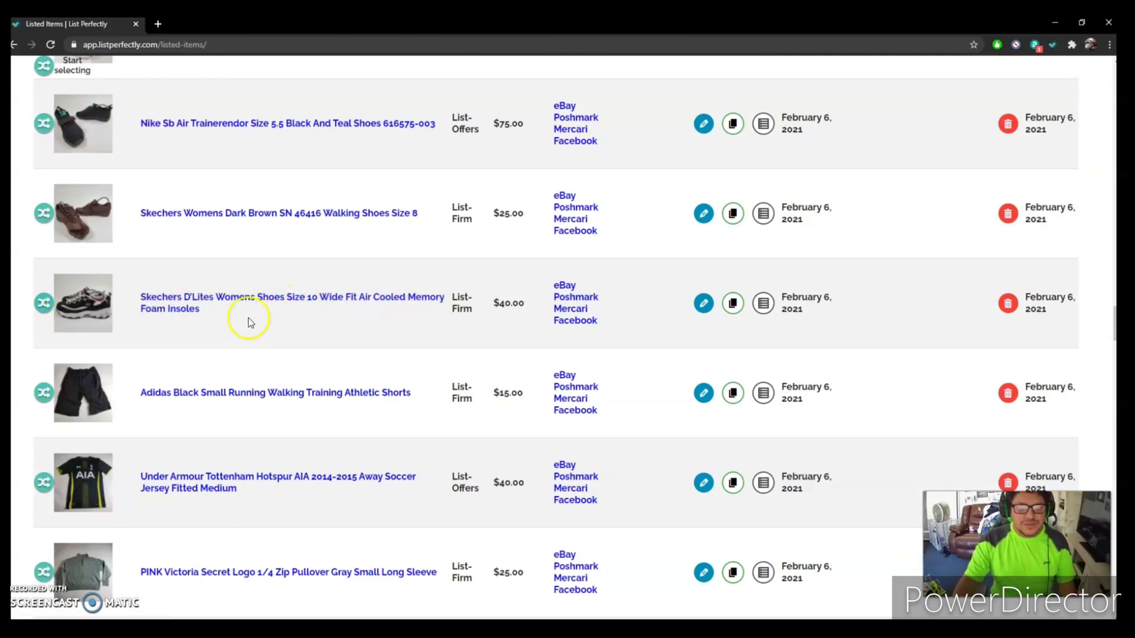
- Mark the Skechers D'Lites sold with only Facebook, eBay and Mercari selected, and confirm ending listings
left_click(43, 303)
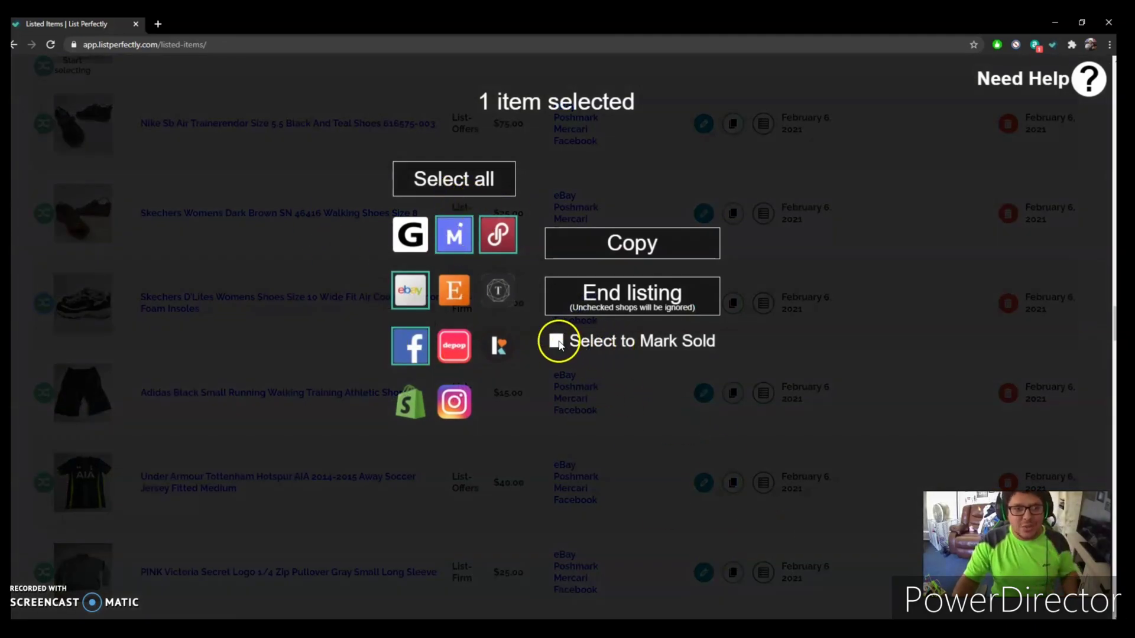
left_click(556, 341)
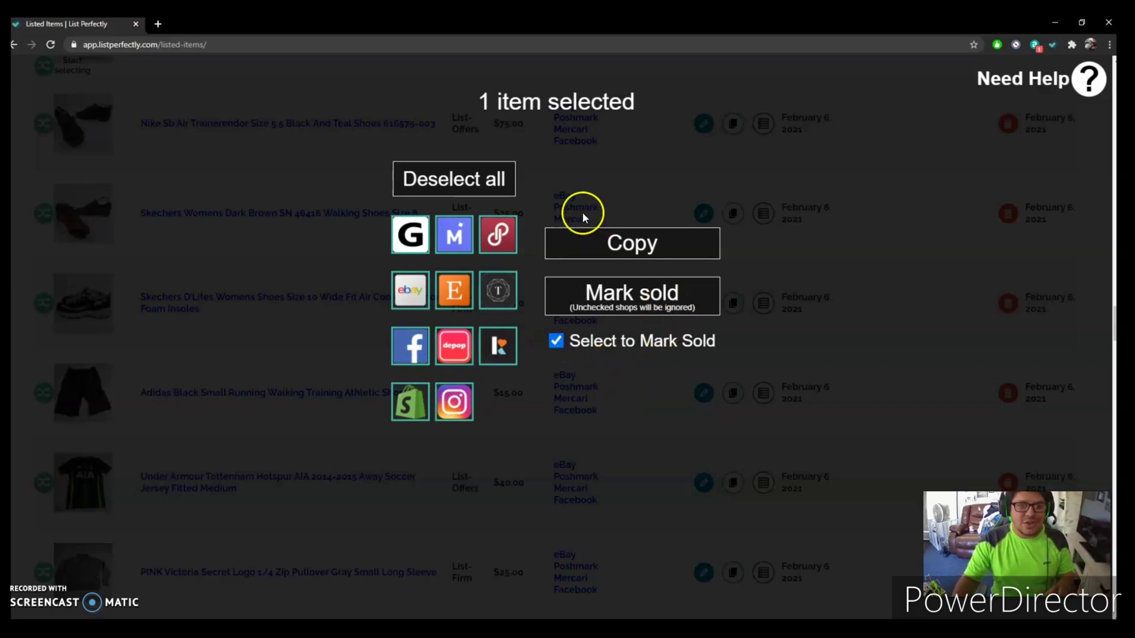
left_click(454, 185)
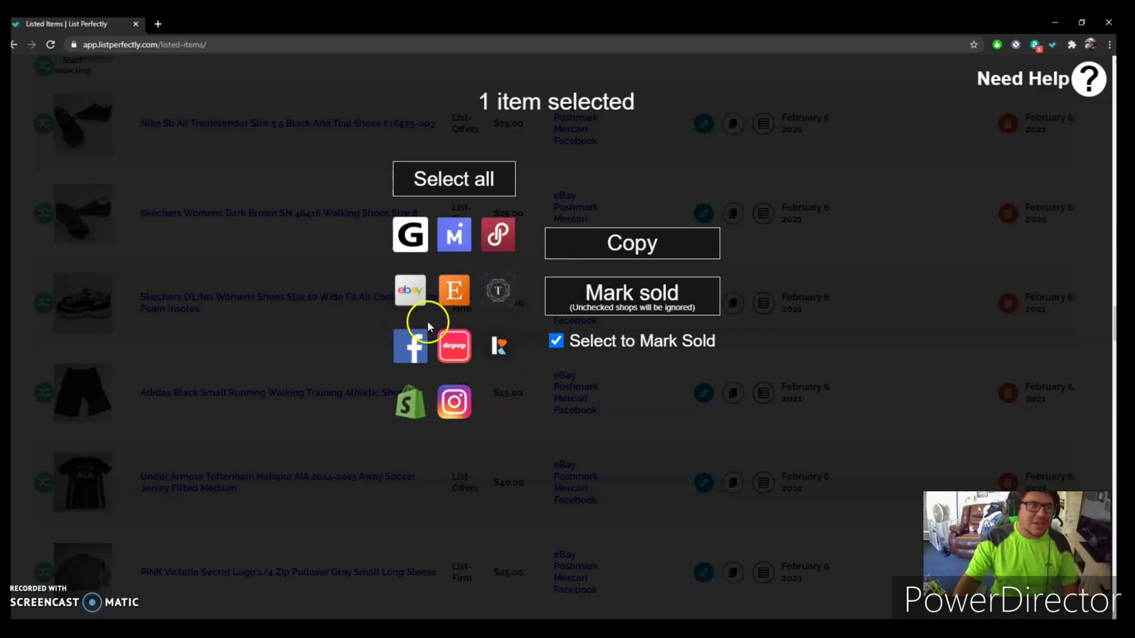
left_click(407, 351)
left_click(410, 294)
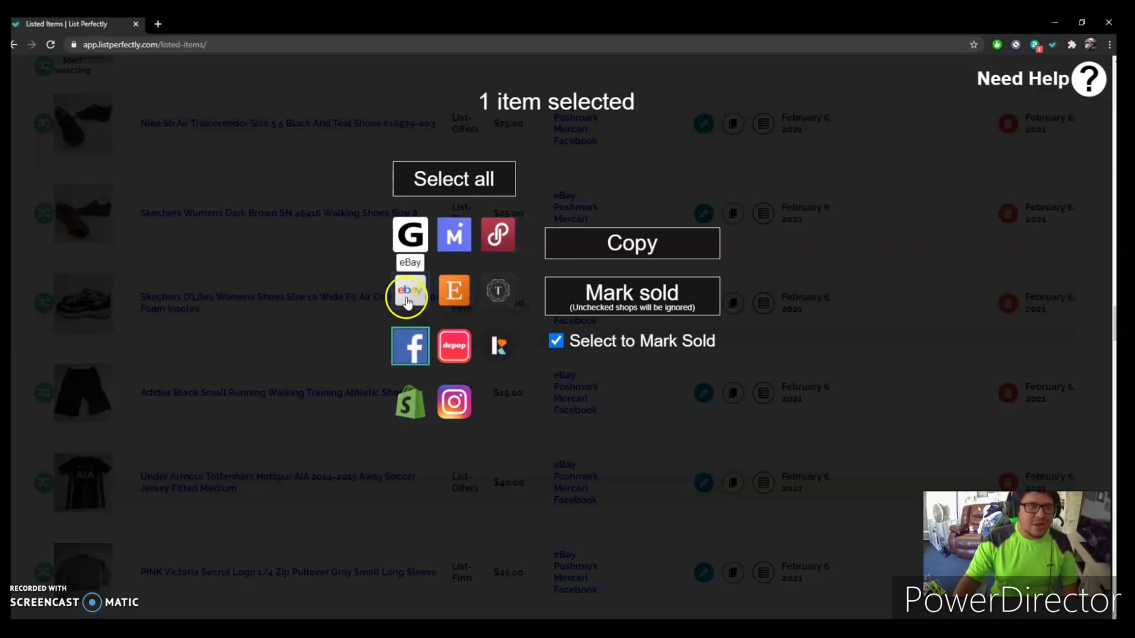
left_click(460, 234)
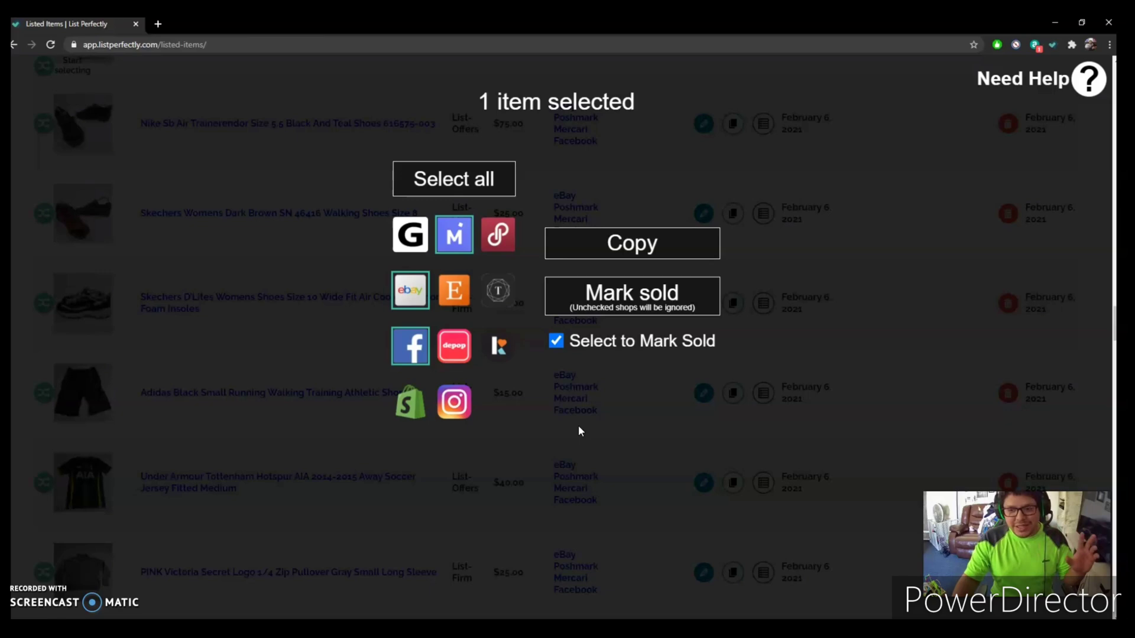
left_click(622, 308)
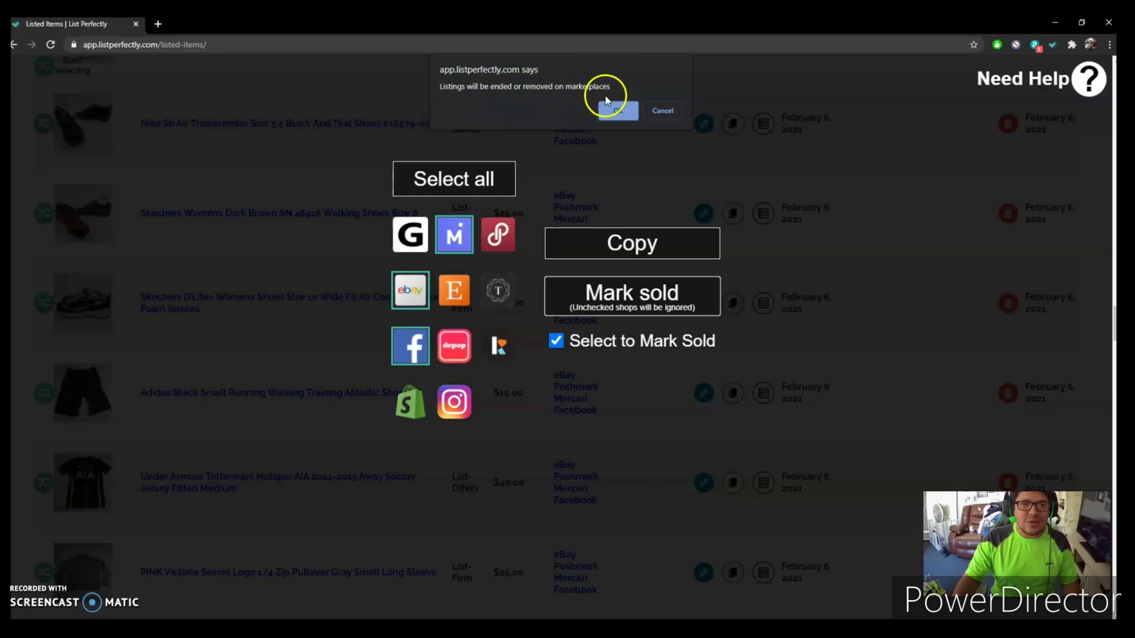
left_click(617, 111)
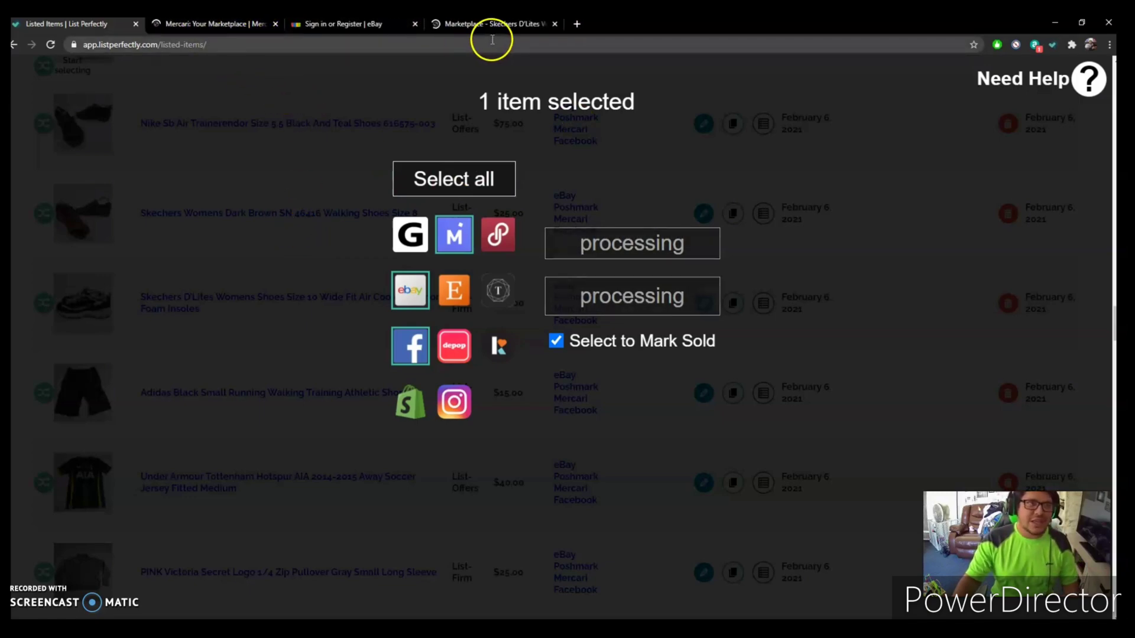
- Verify the Skechers D'Lites is gone from Mercari and ended on eBay, closing each tab
left_click(191, 24)
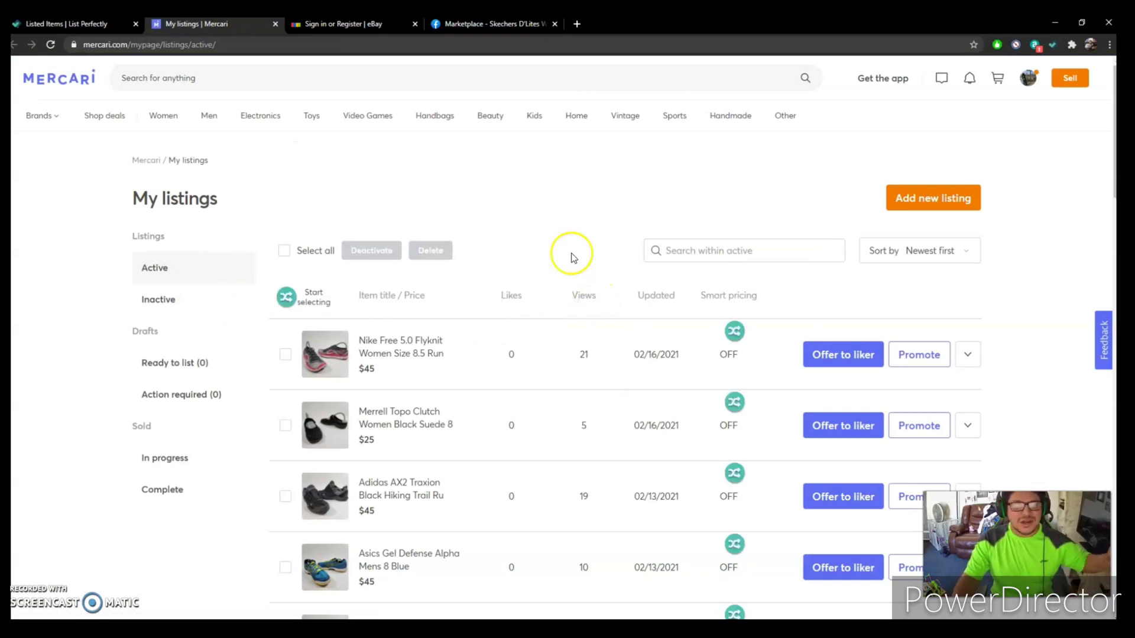
left_click(275, 24)
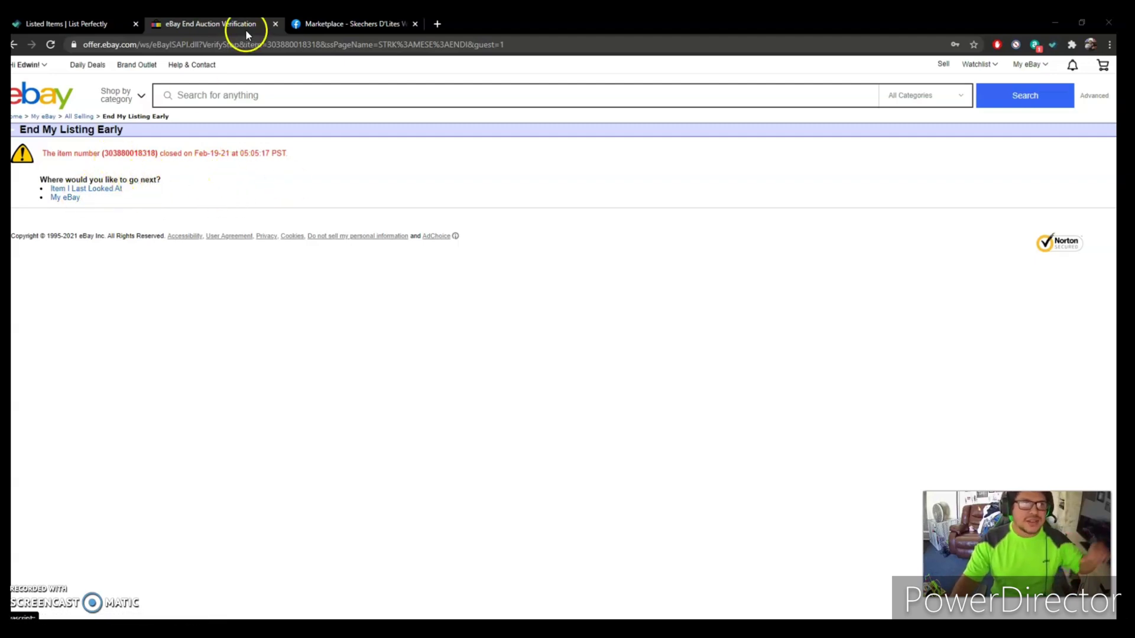
left_click(276, 23)
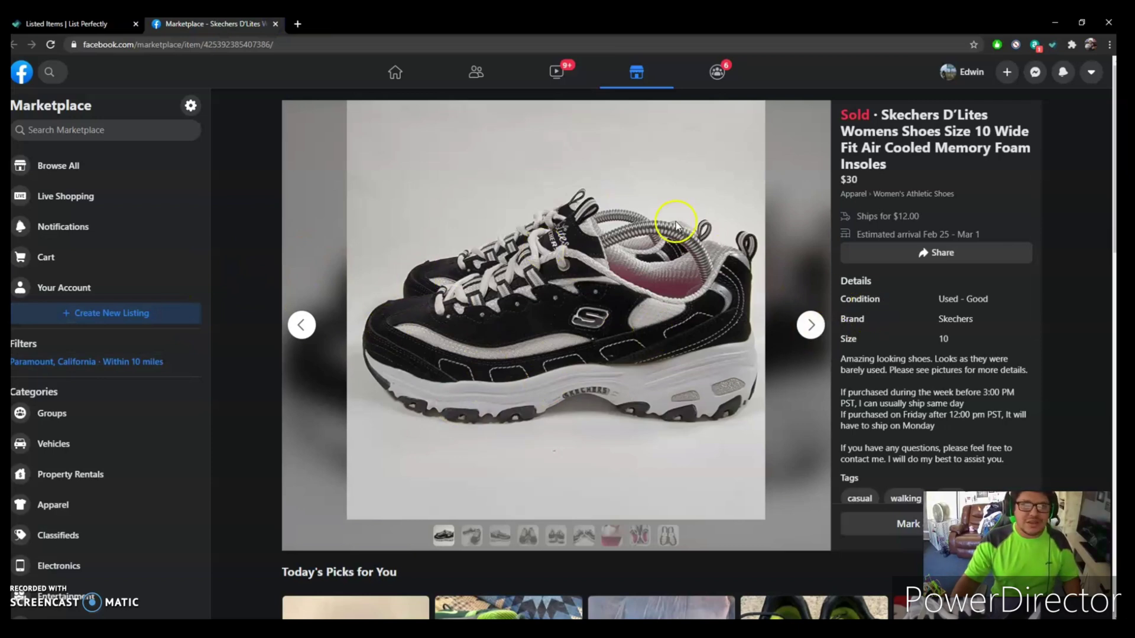
- Close the Facebook tab and mark-sold panel, delete the Skechers D'Lites row, and refresh the list
left_click(275, 23)
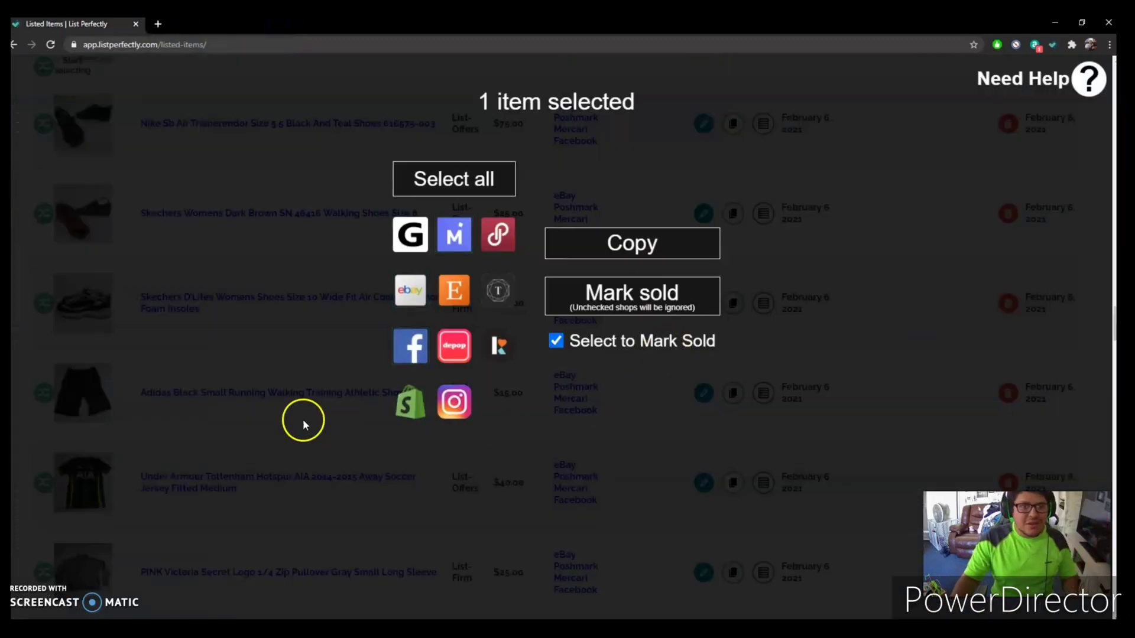
left_click(253, 350)
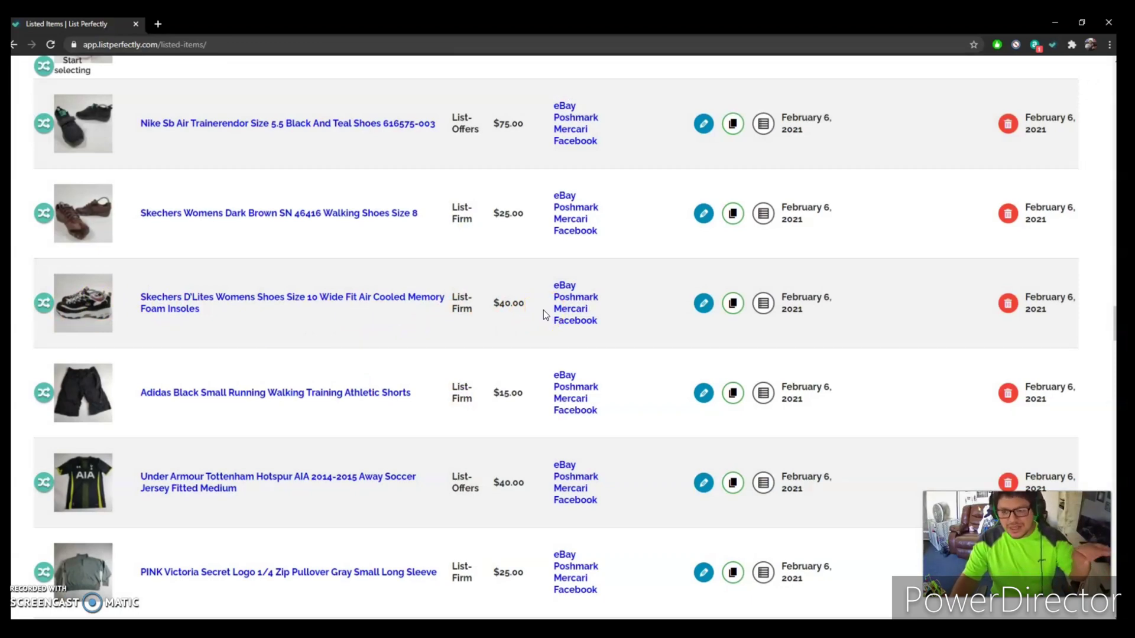
left_click(1008, 305)
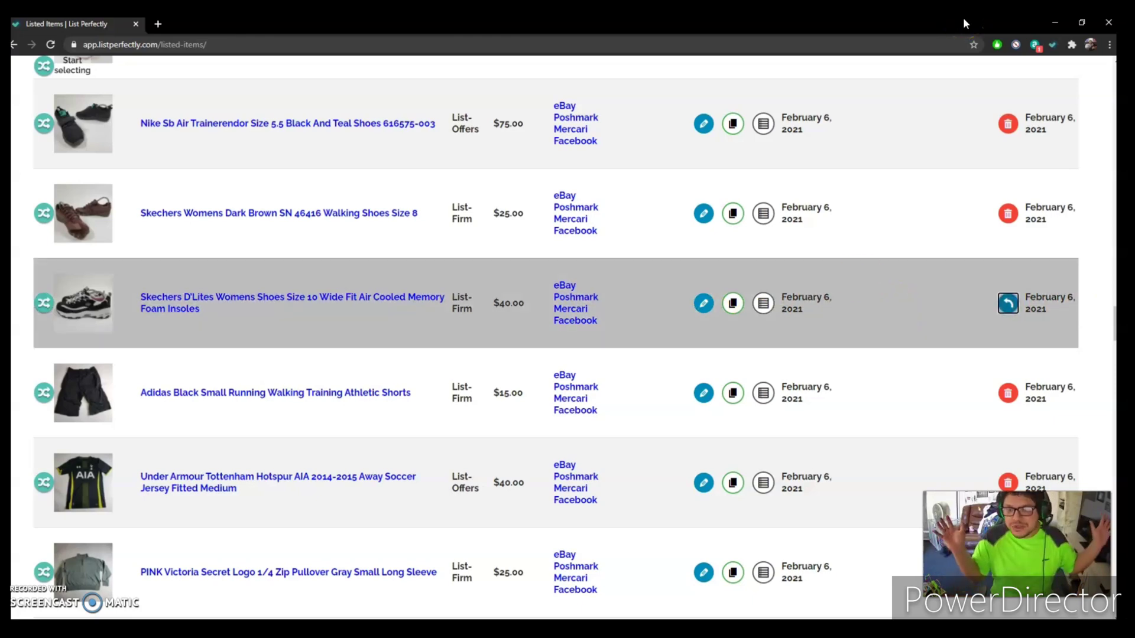
left_click(51, 45)
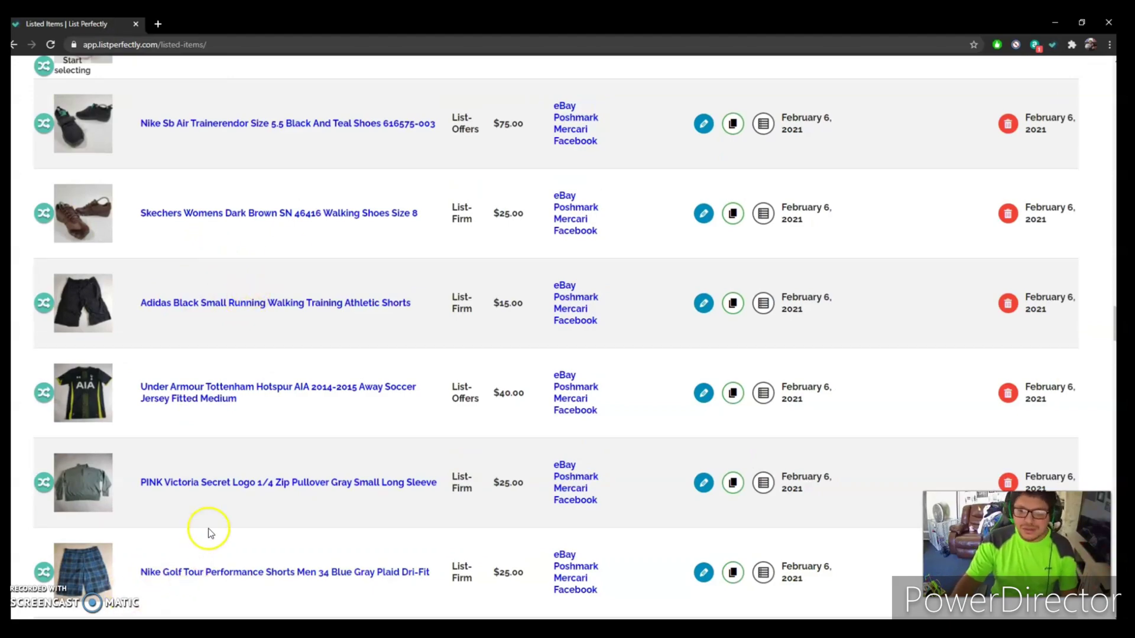
scroll(245, 531, "up", 8)
scroll(246, 544, "up", 10)
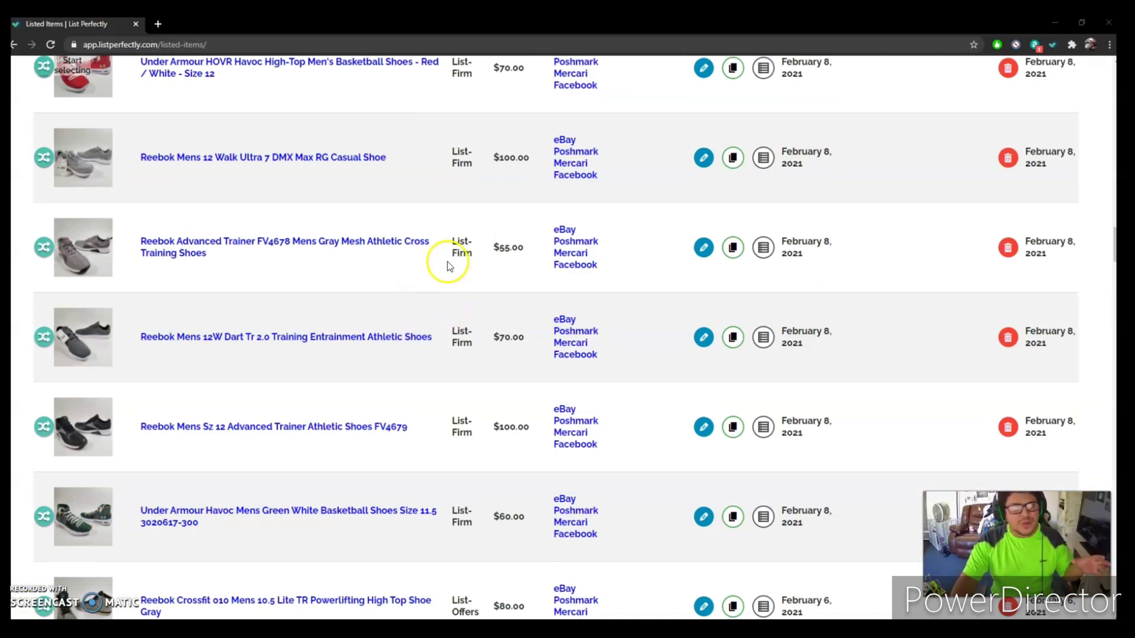
- Load the eBay home page in a new browser tab
left_click(161, 24)
type("eb")
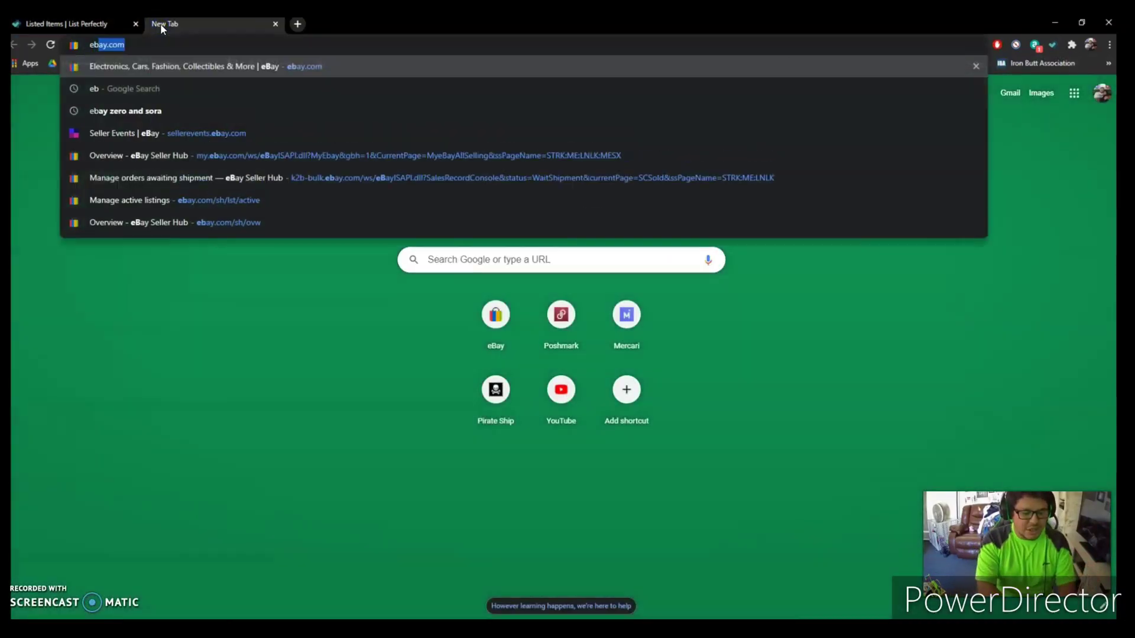
type("ay")
key("BackSpace")
key("BackSpace")
key("BackSpace")
key("BackSpace")
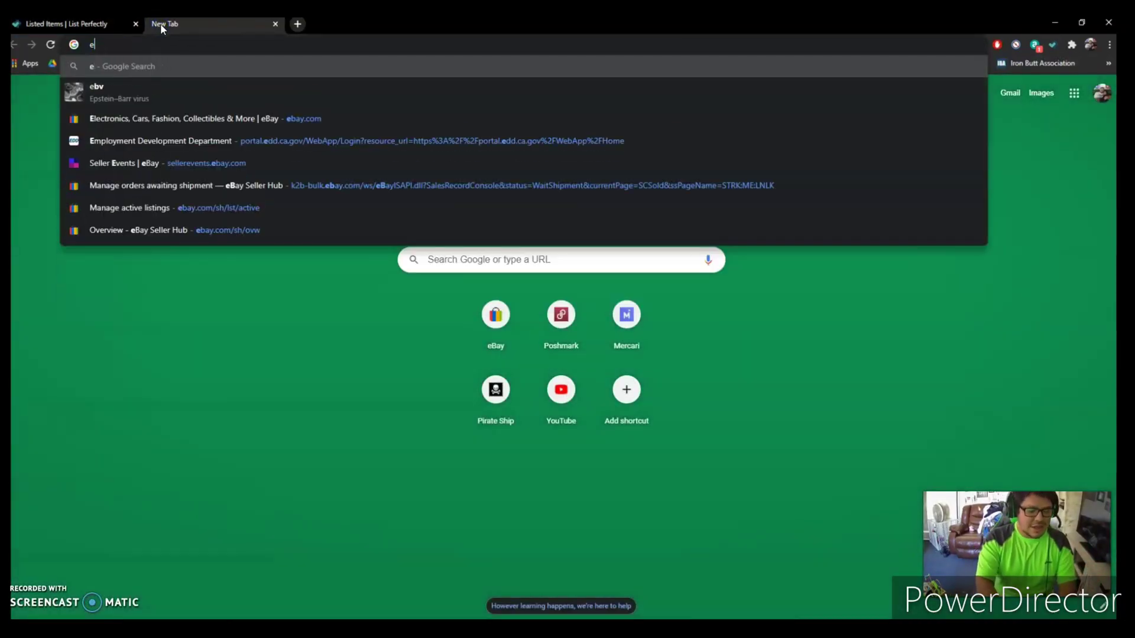
type("eba")
key("Return")
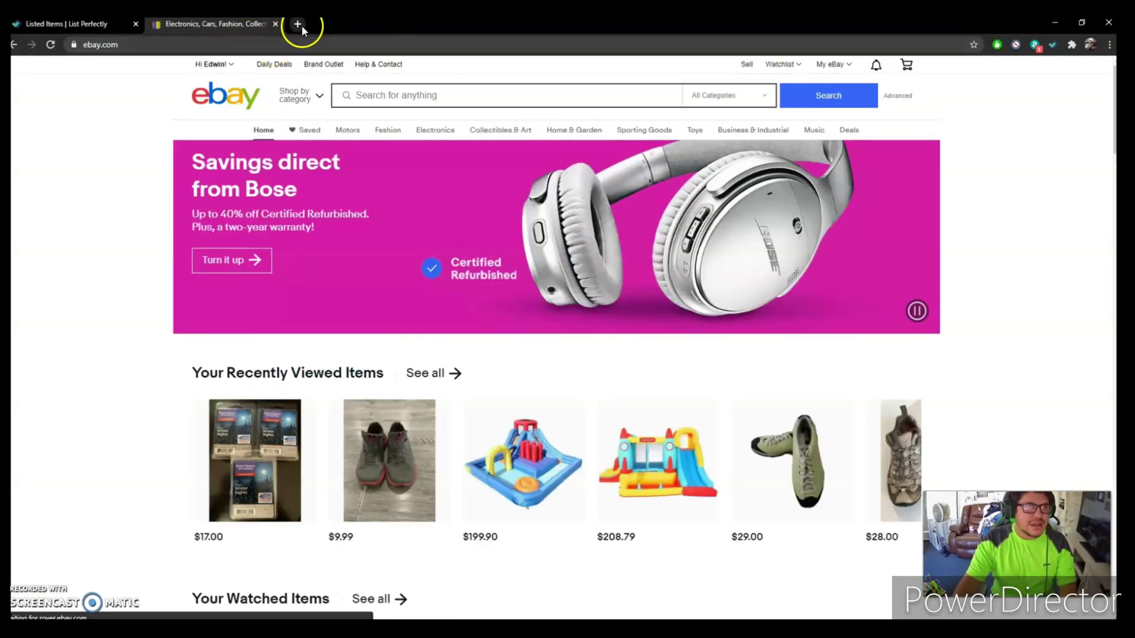
- Go to Seller Hub's Manage active listings page with 899 listings worth $33,377.71
mouse_move(830, 65)
left_click(833, 184)
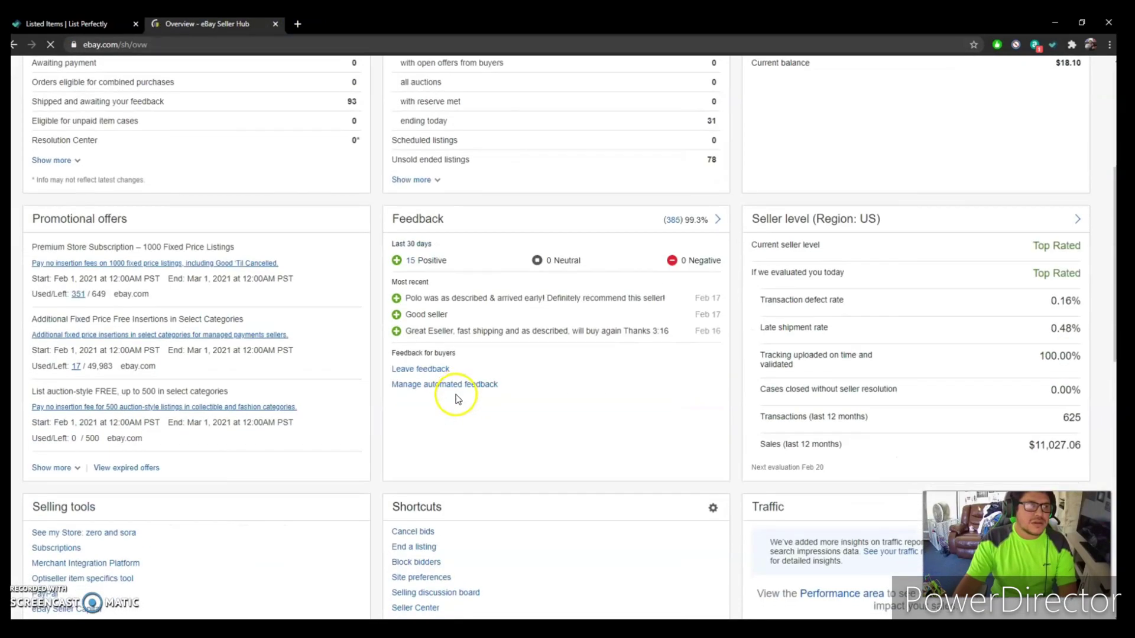
scroll(591, 355, "up", 3)
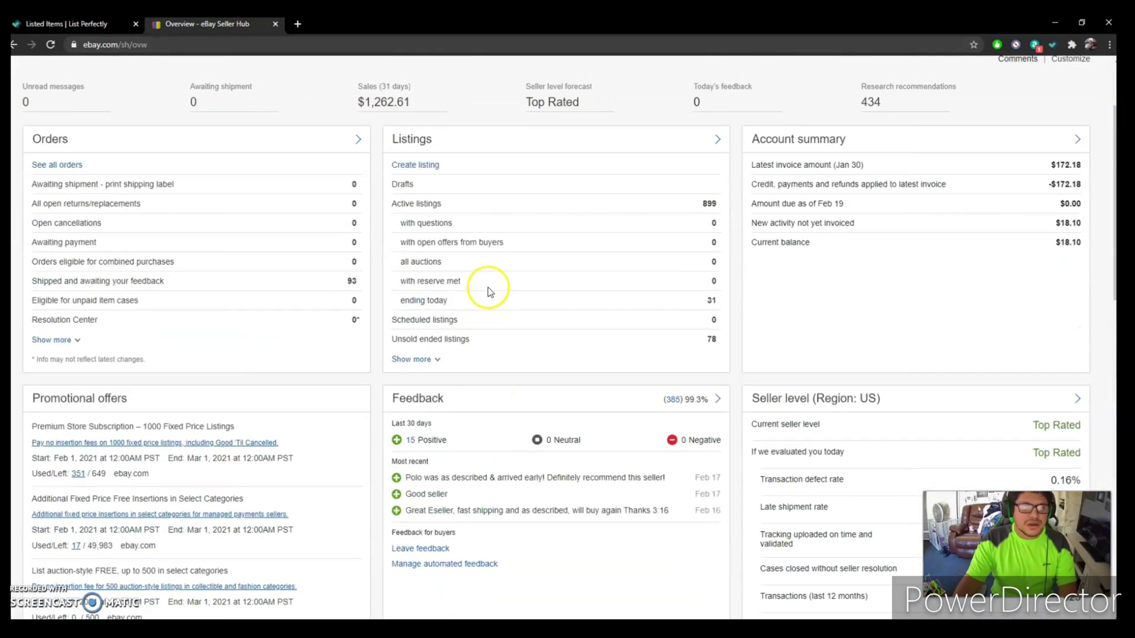
left_click(413, 203)
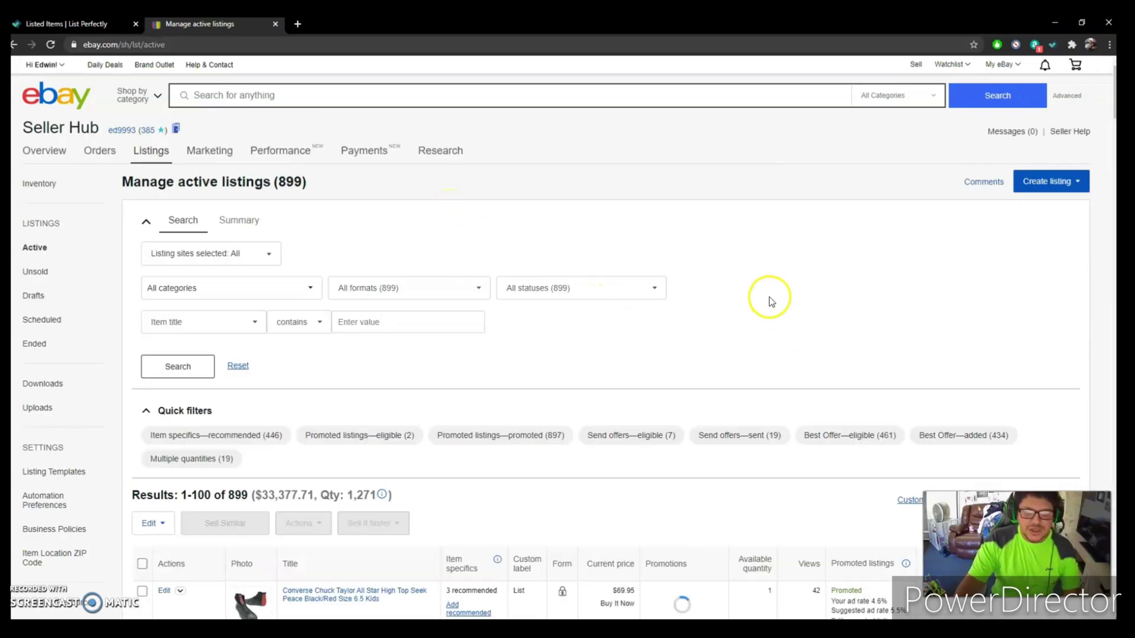
- Select the O'Neill Men's Brown Short Sleeve Polo Size XL row for List Perfectly crosslisting
scroll(764, 296, "down", 2)
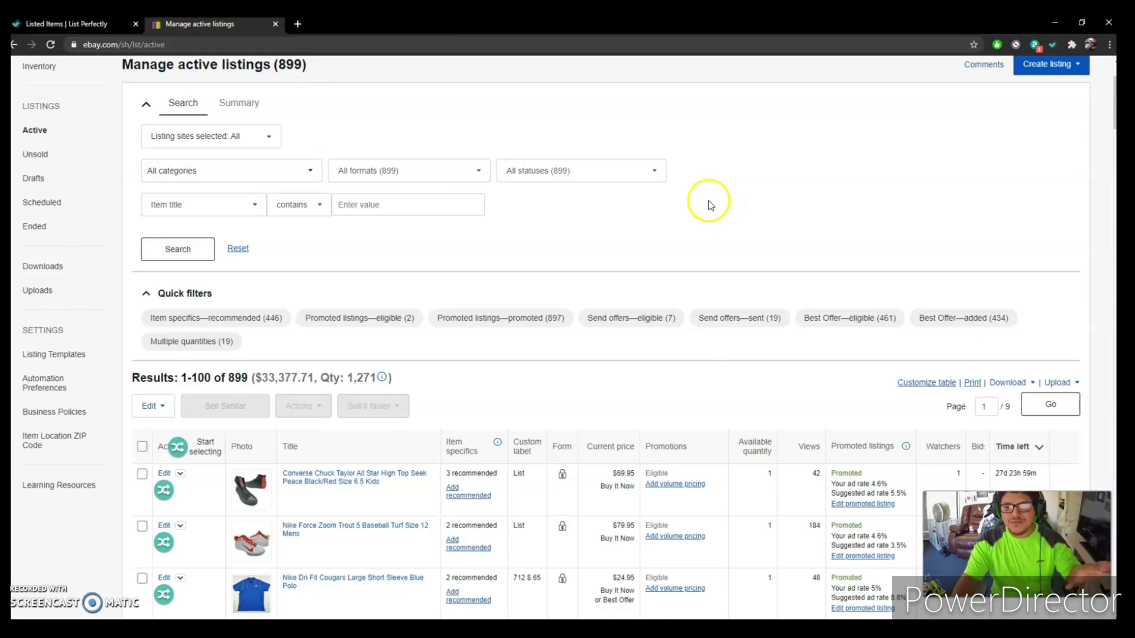
scroll(425, 456, "down", 8)
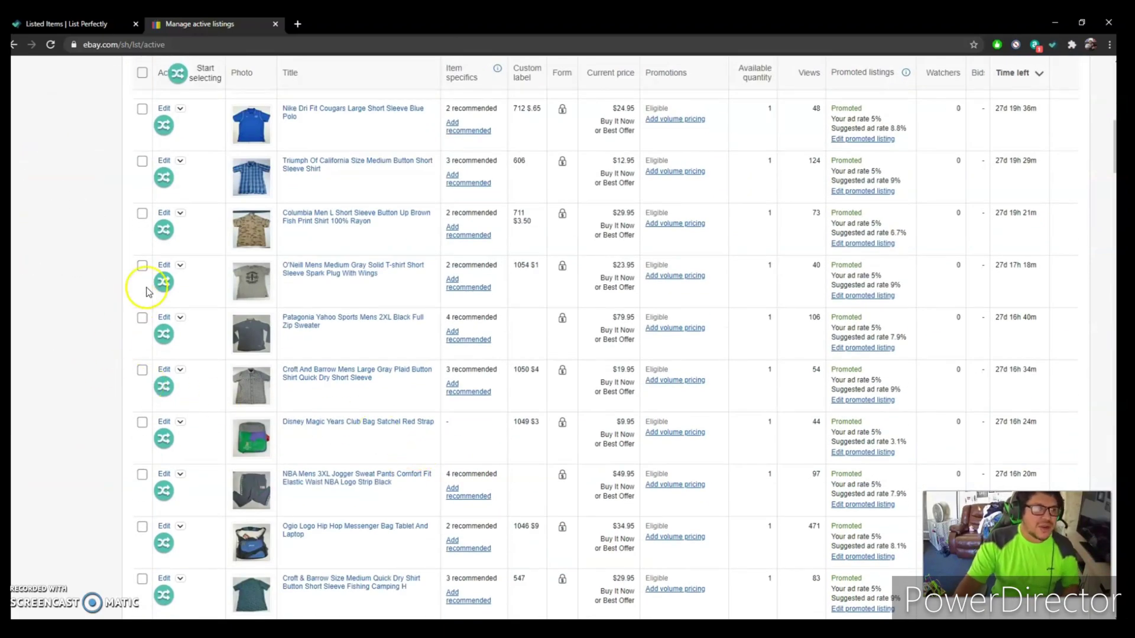
scroll(81, 316, "down", 1)
scroll(81, 316, "down", 4)
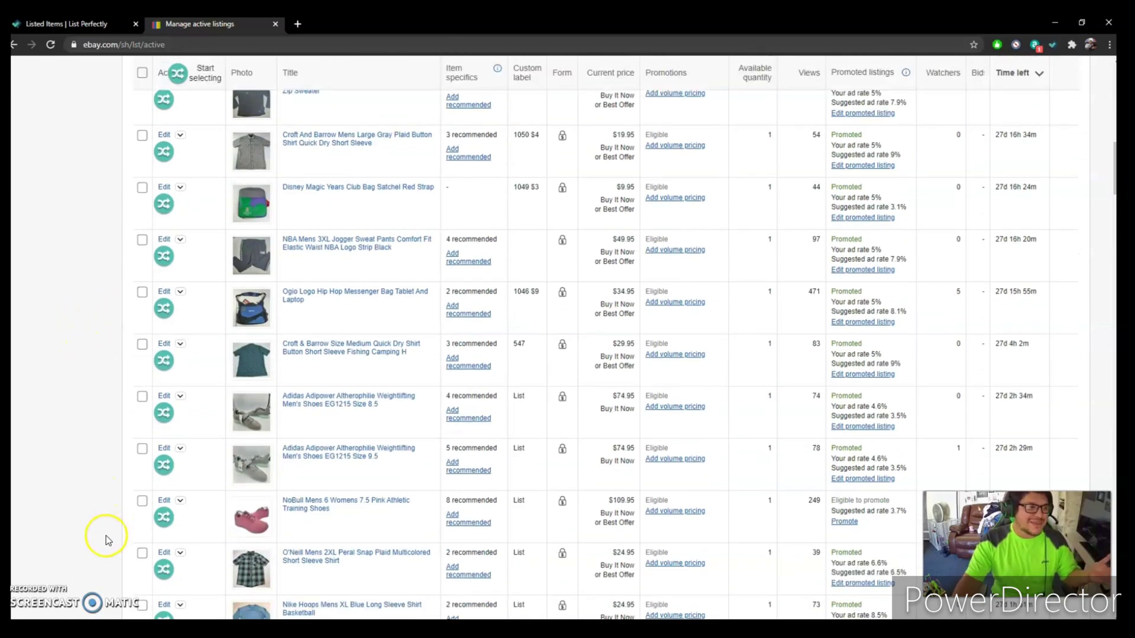
scroll(43, 546, "down", 3)
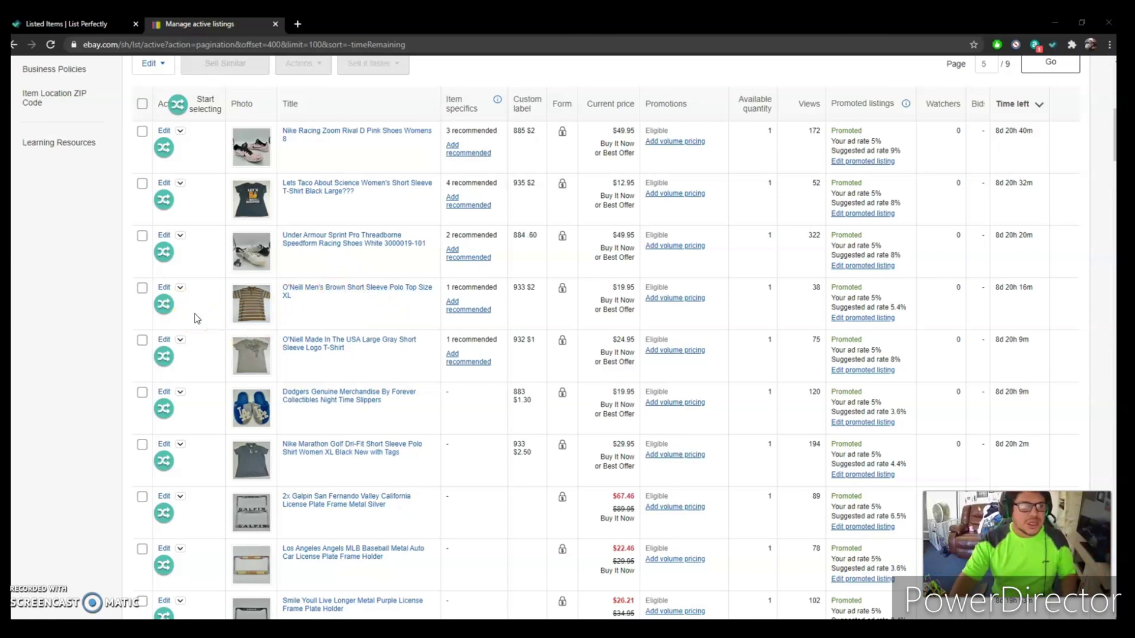
left_click(164, 304)
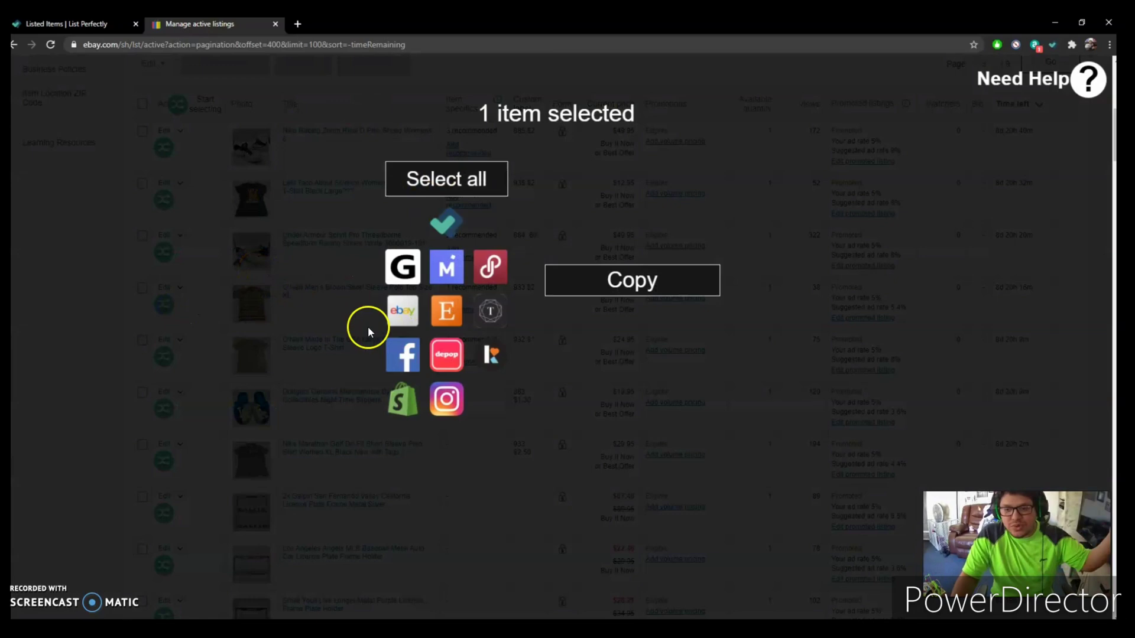
- Copy the O'Neill polo listing to Mercari and Poshmark
left_click(447, 267)
left_click(490, 266)
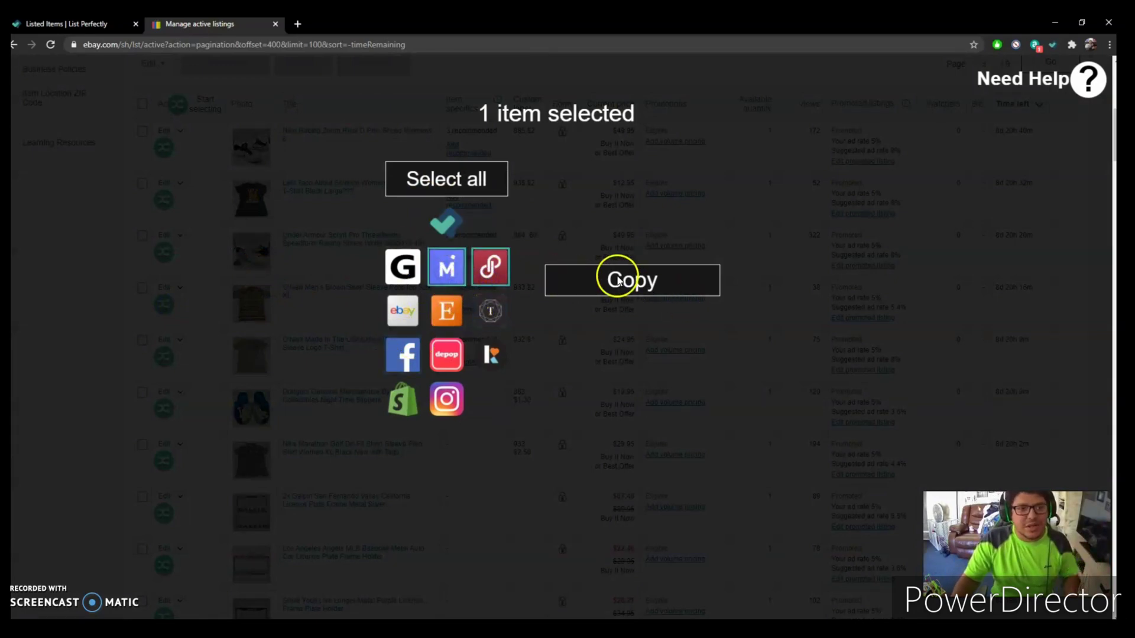
left_click(631, 282)
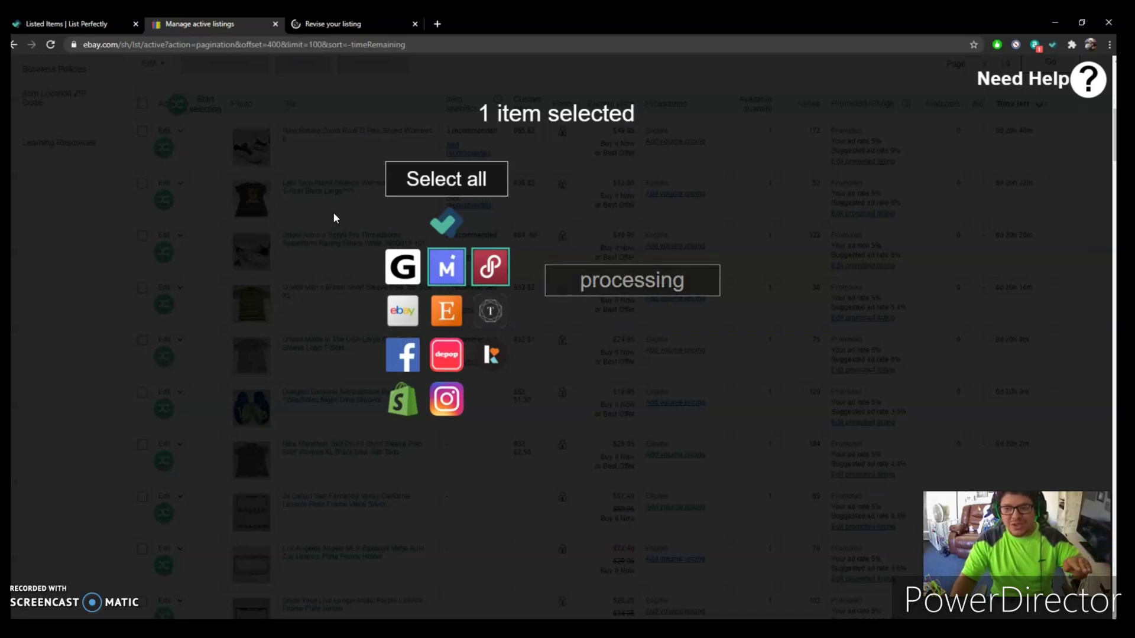
- Review the Mercari polo draft: 11 photos, brown colour, $19 price, $16 floor
left_click(324, 207)
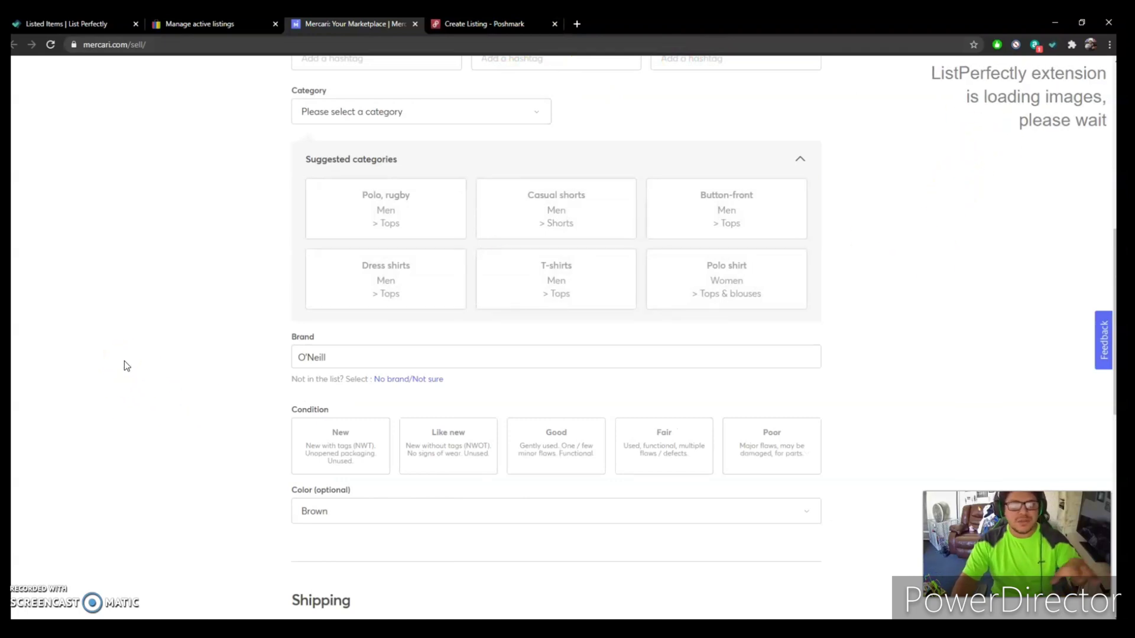
scroll(124, 361, "up", 3)
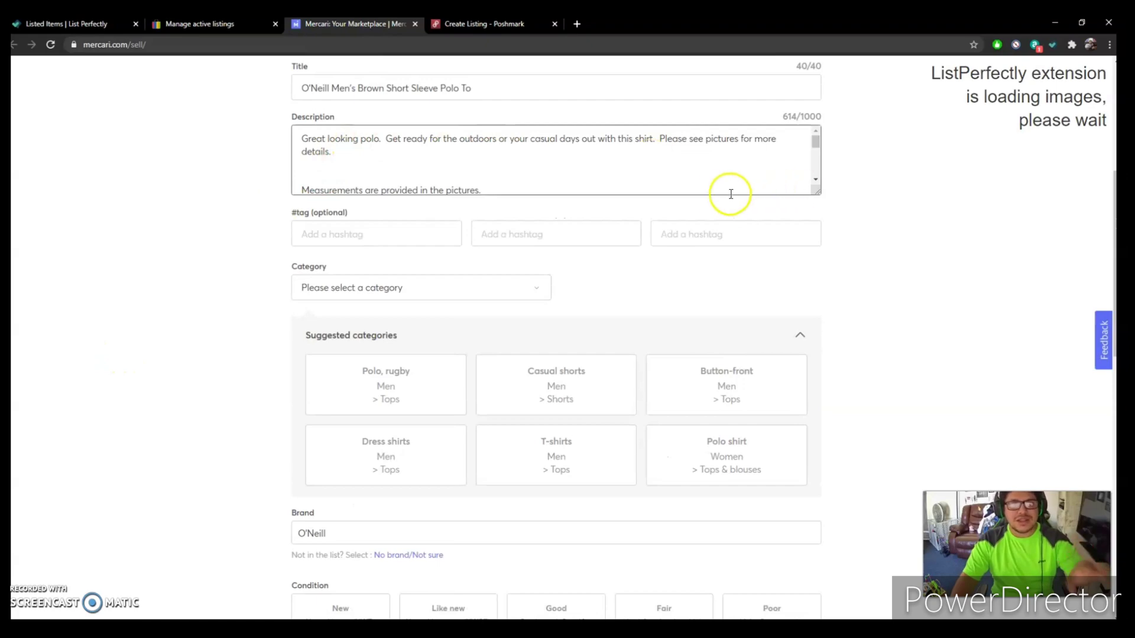
scroll(733, 507, "down", 4)
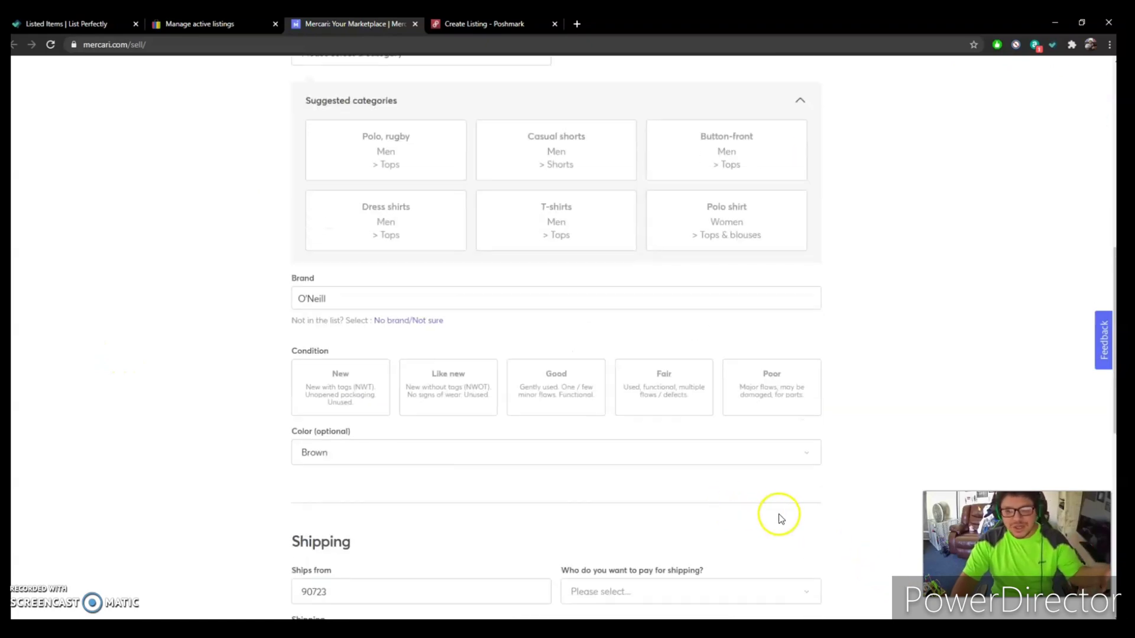
scroll(774, 522, "down", 3)
scroll(685, 477, "up", 12)
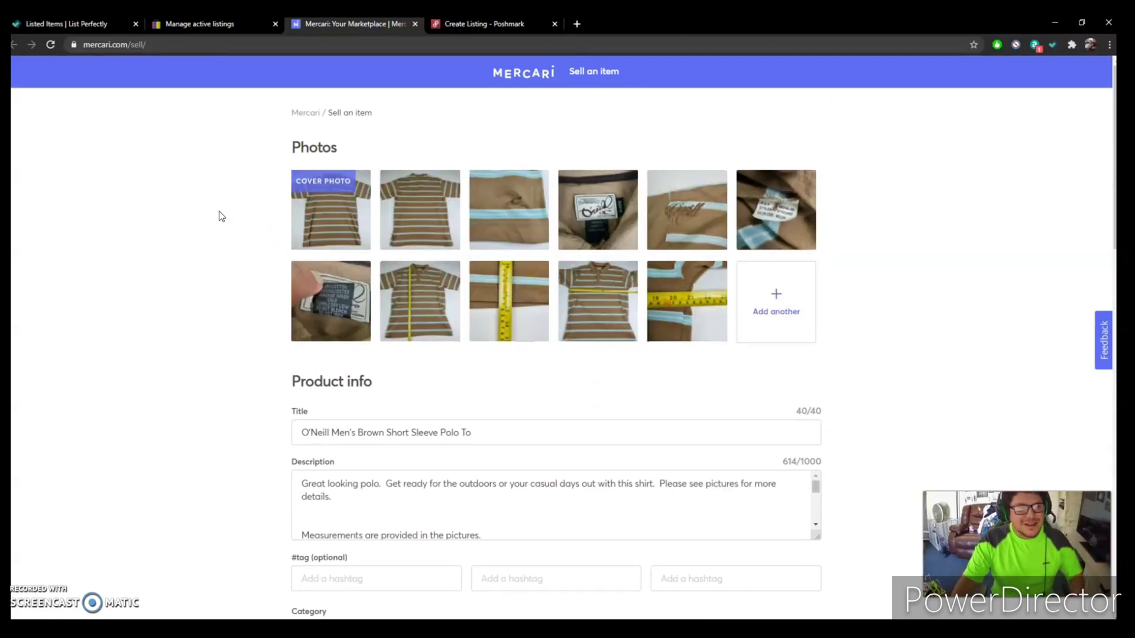
scroll(220, 216, "down", 8)
scroll(831, 416, "down", 8)
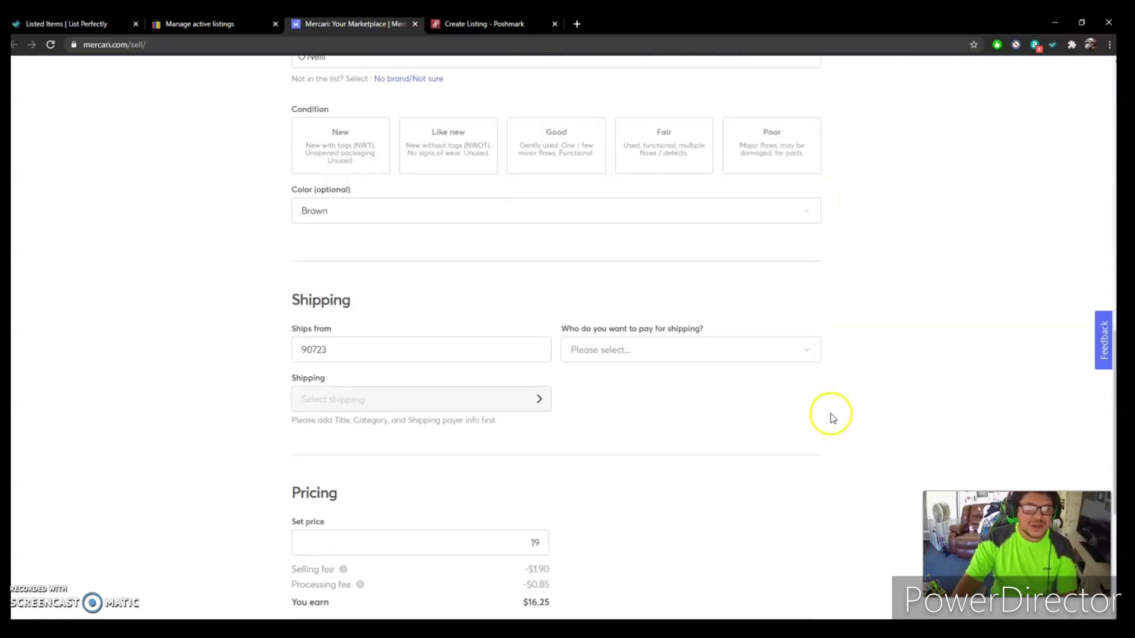
scroll(798, 443, "down", 2)
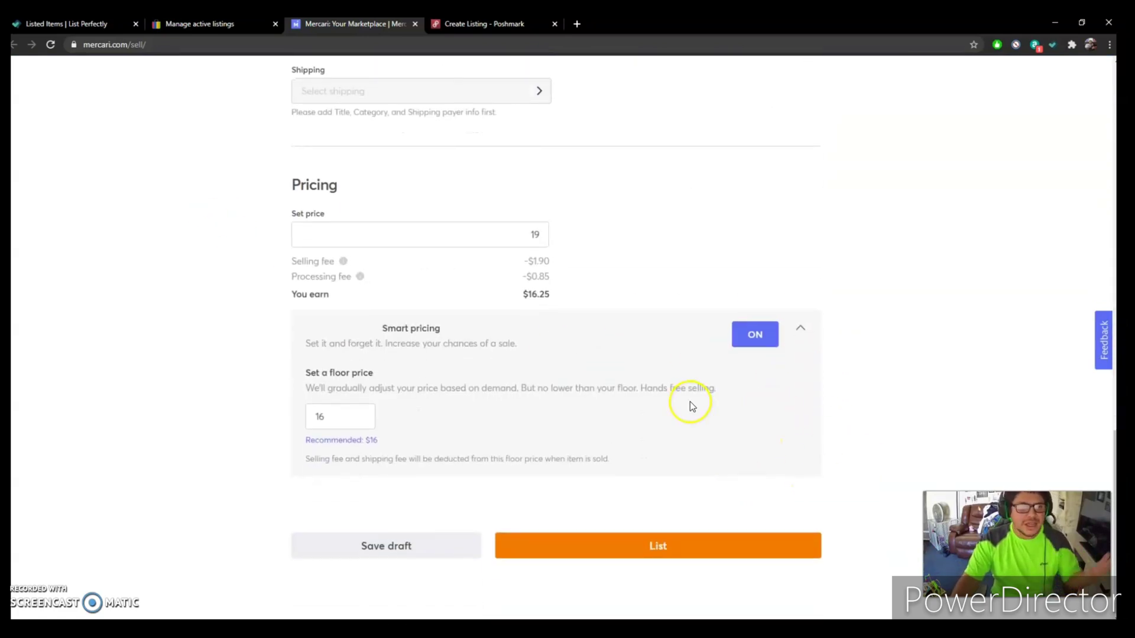
- Close the Mercari draft, review the $20 brown O'Neill Poshmark draft, then close it too
left_click(415, 25)
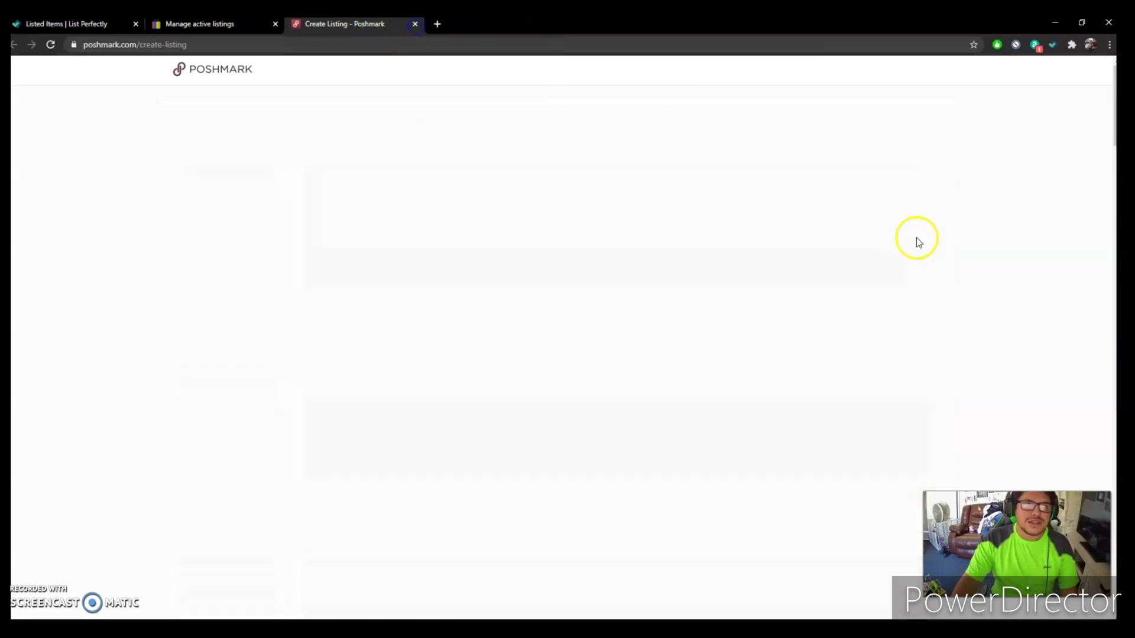
scroll(1011, 303, "down", 10)
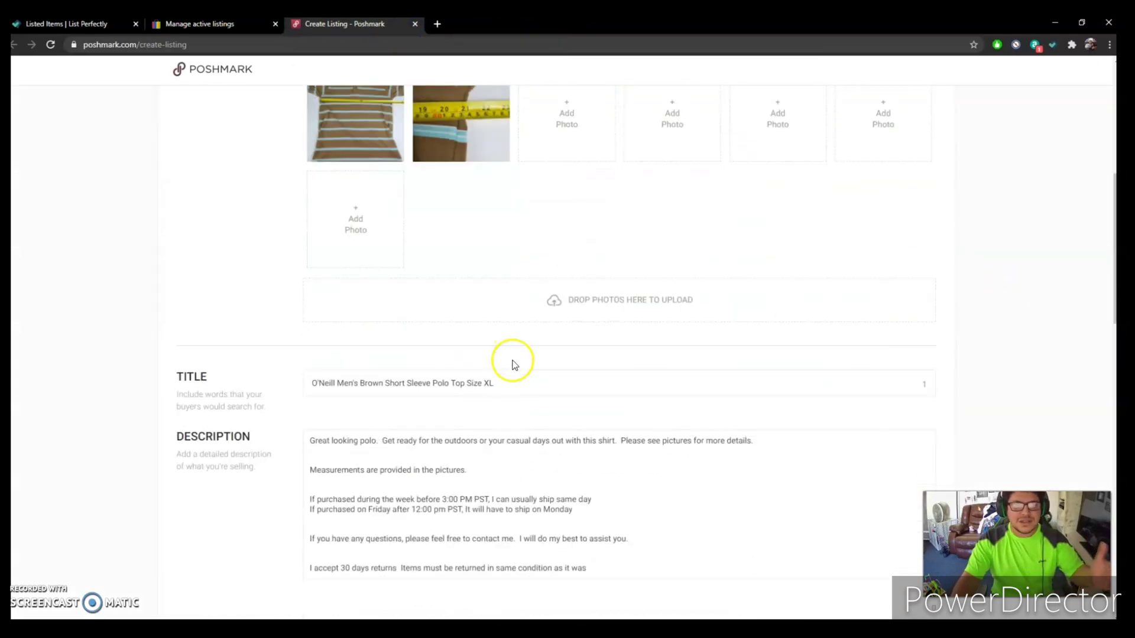
scroll(537, 387, "down", 4)
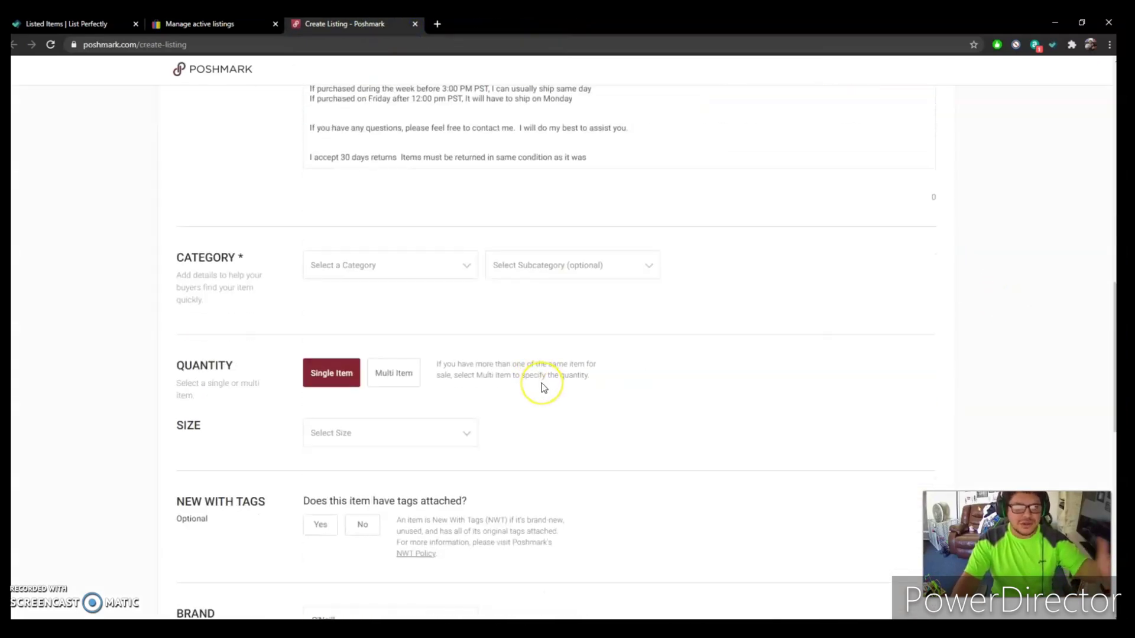
scroll(542, 387, "down", 4)
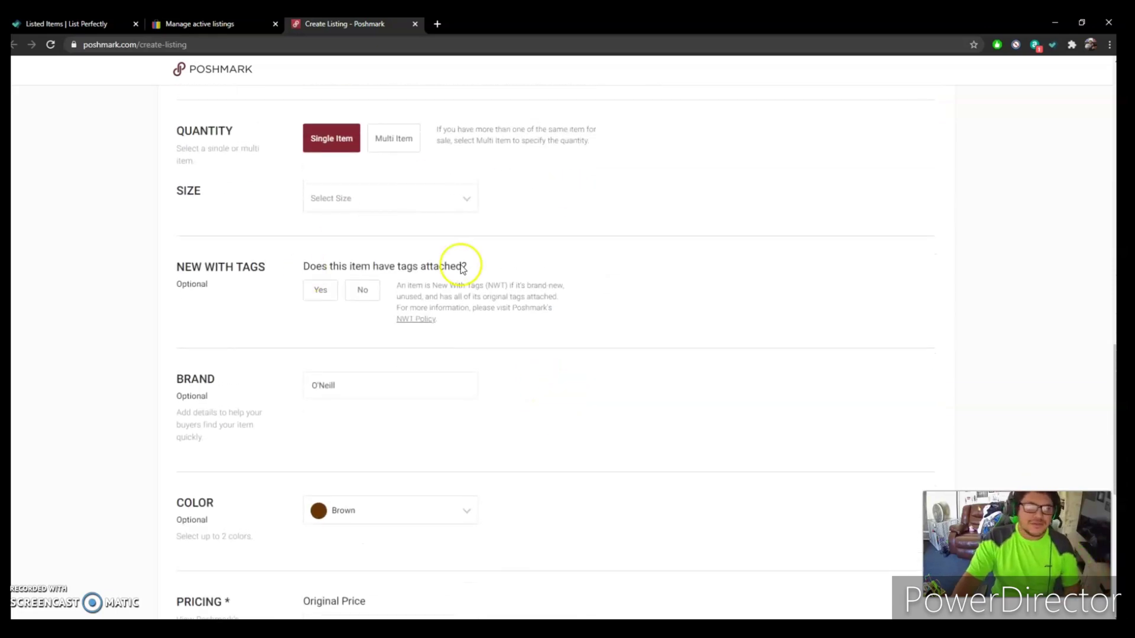
scroll(567, 370, "down", 5)
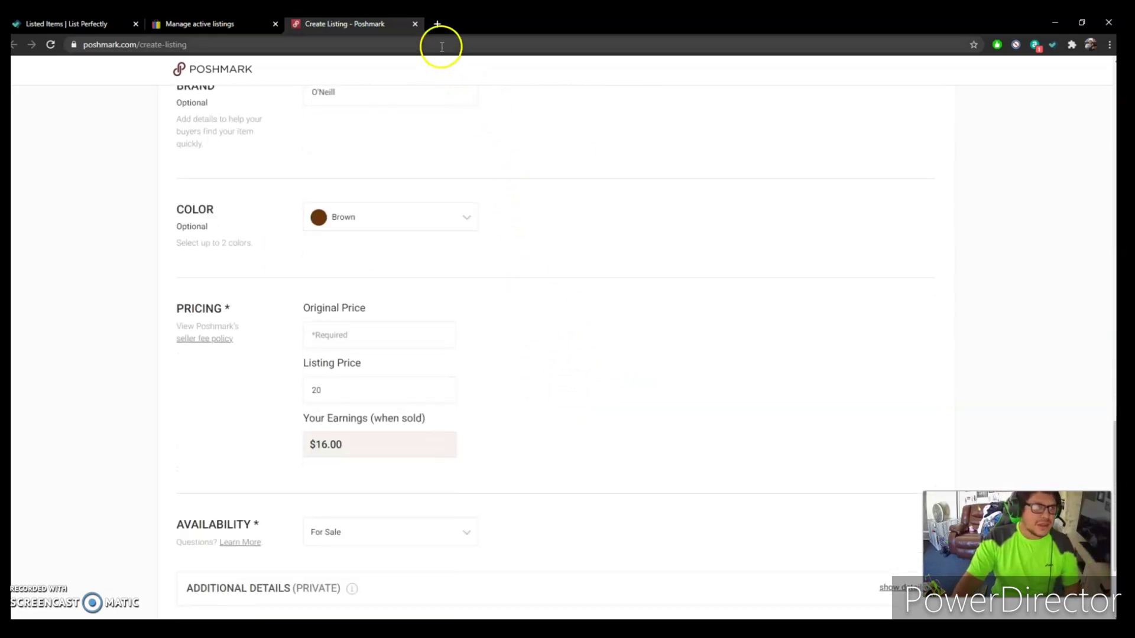
left_click(415, 24)
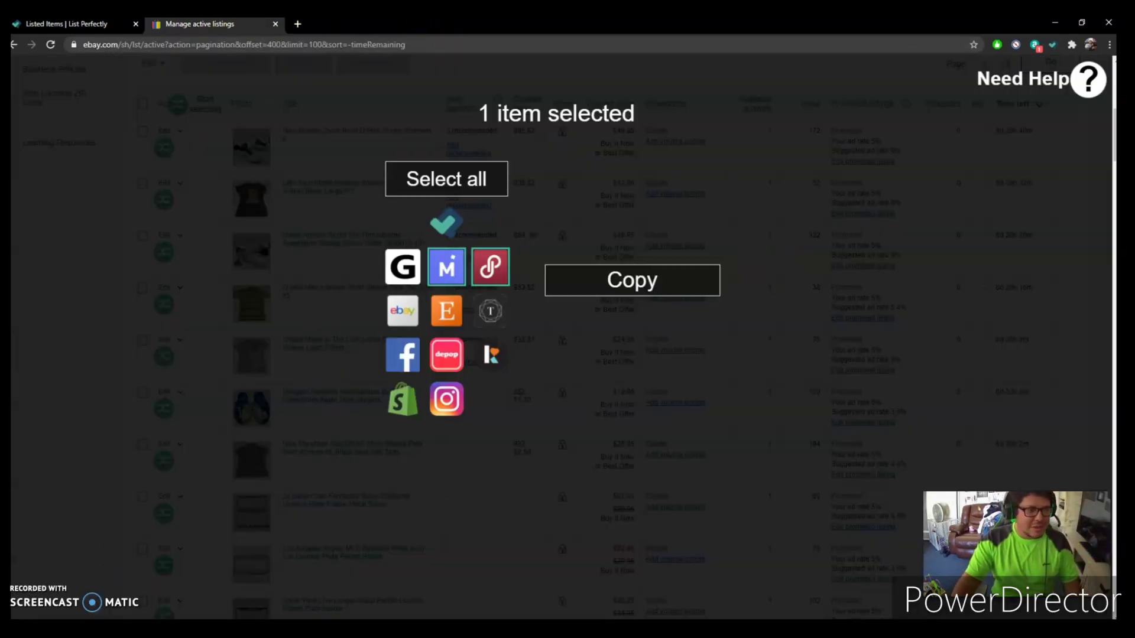